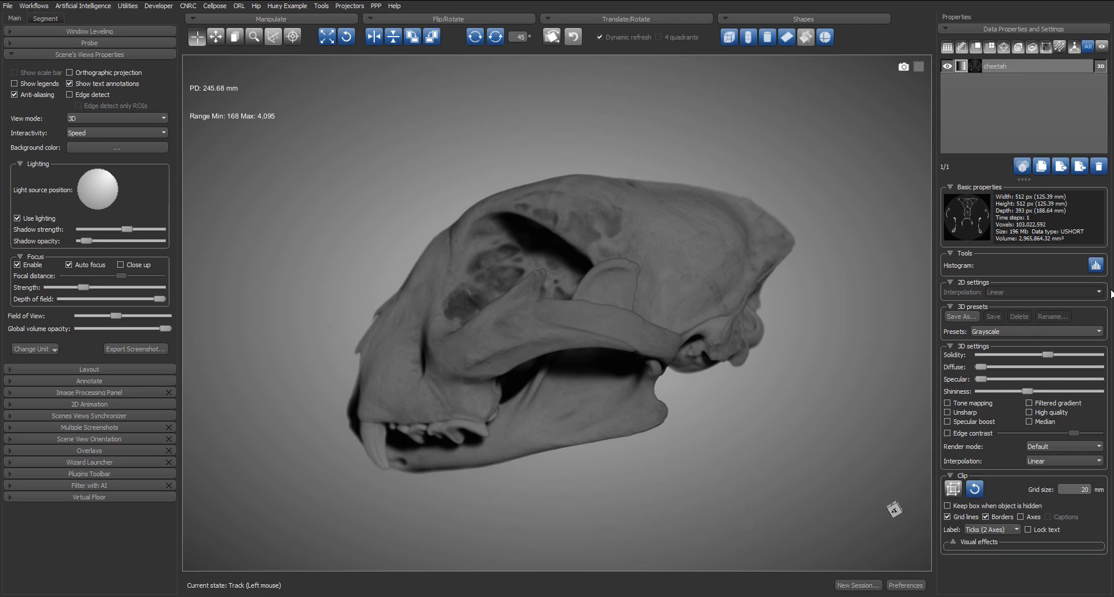
- Apply the 'Bones new' 3D preset to the skull and rotate it to check the bone colouring
left_click(1095, 337)
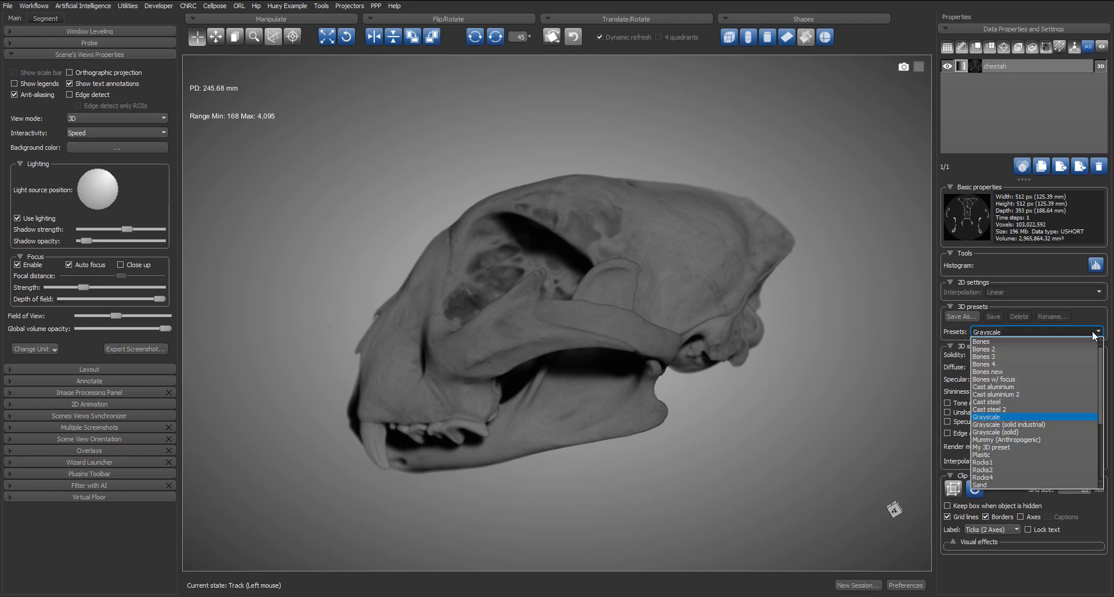
left_click(1019, 371)
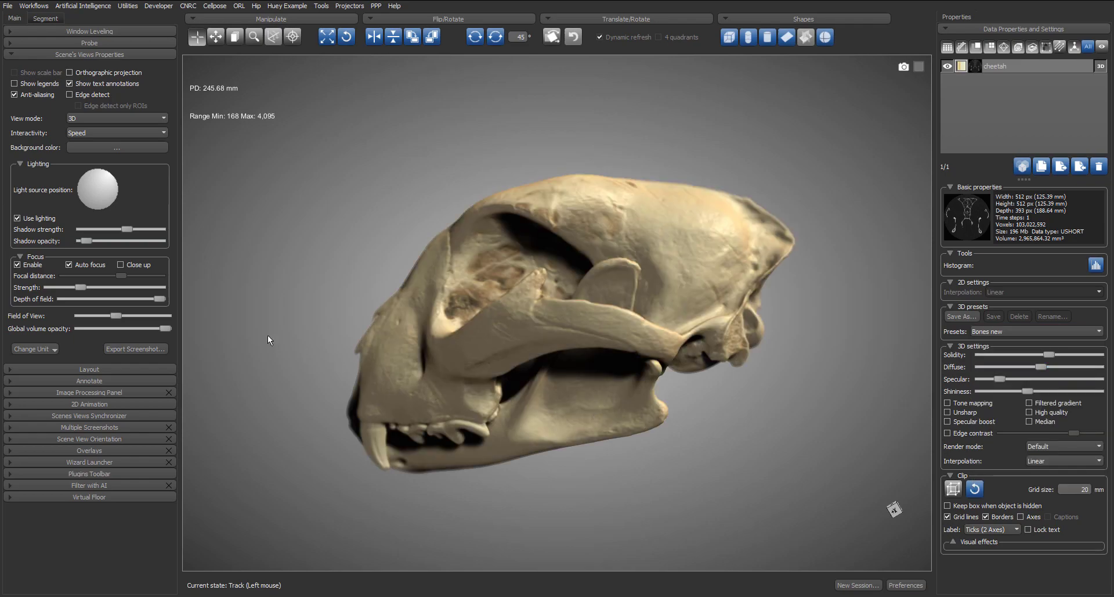
left_click_drag(270, 333, 730, 305)
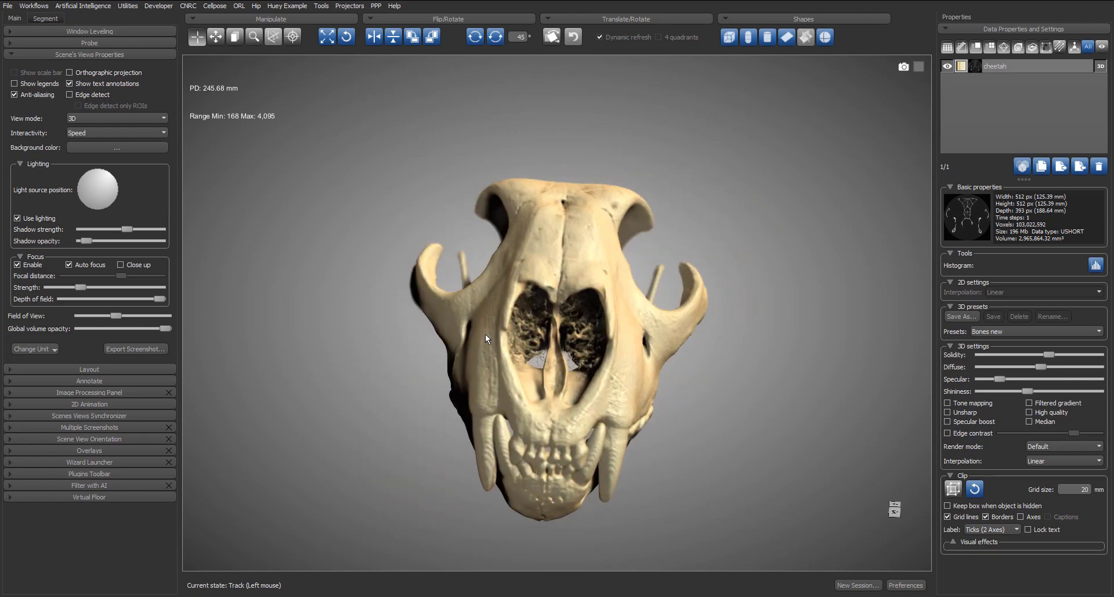
left_click_drag(378, 318, 812, 341)
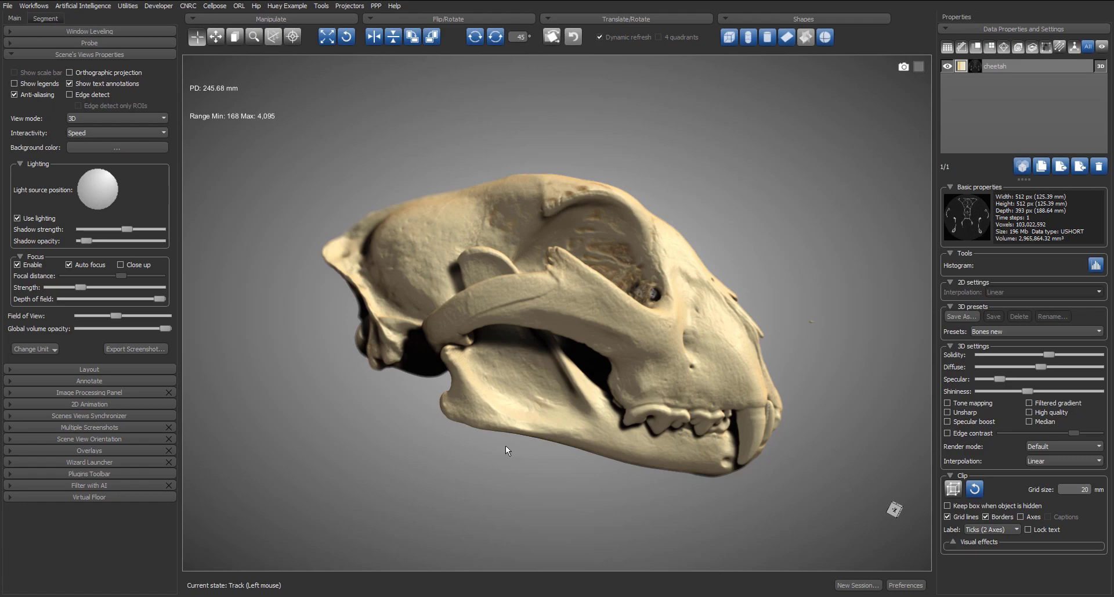
- Add a text overlay and replace its placeholder with the pasted cheetah paragraph
left_click(125, 451)
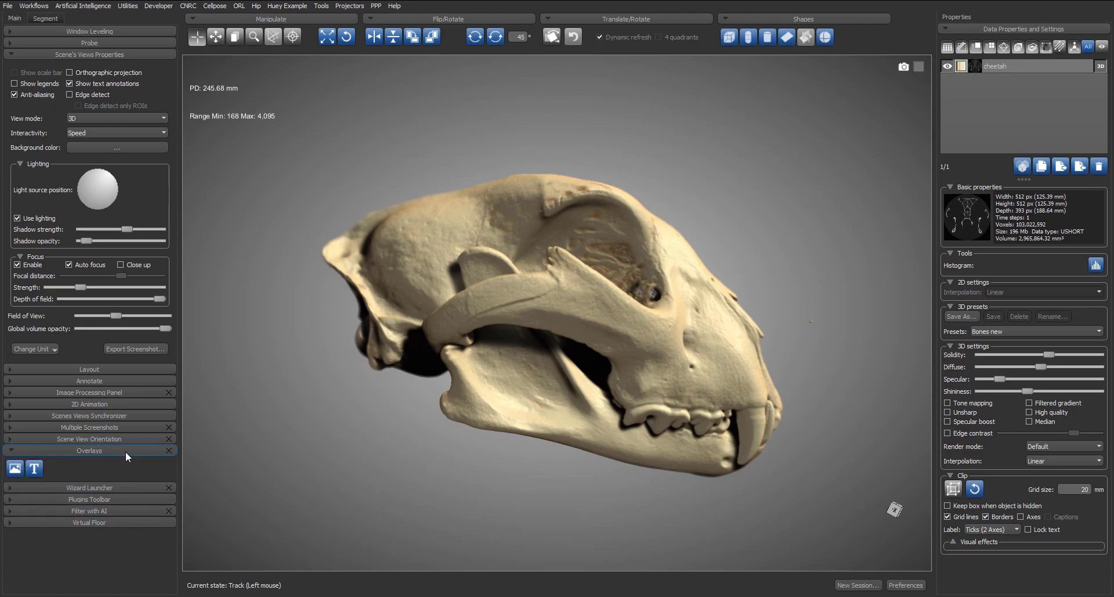
left_click(35, 468)
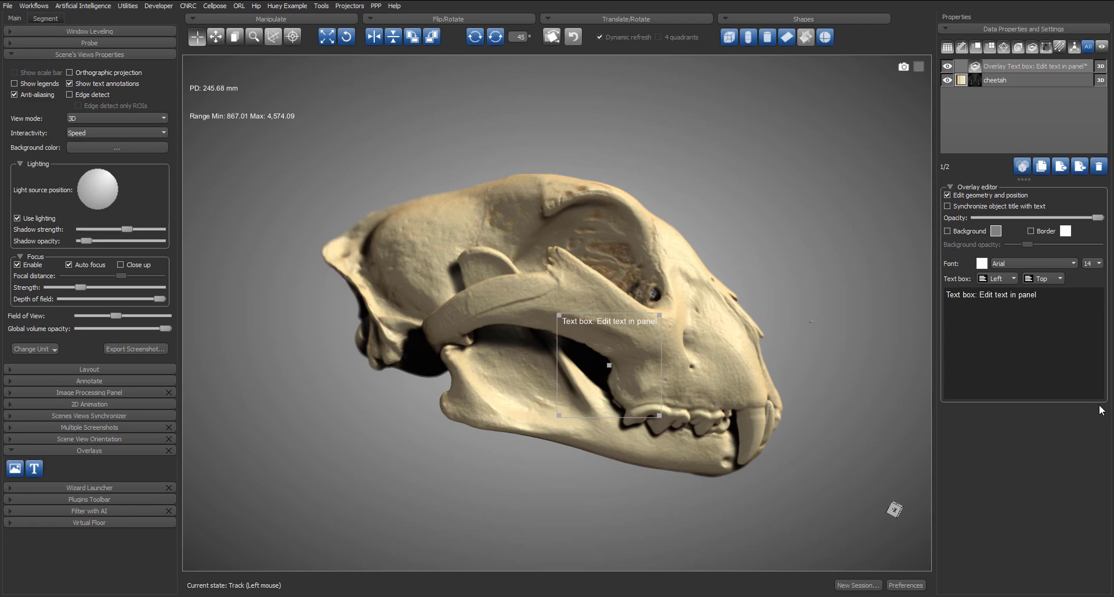
left_click_drag(1038, 294, 938, 298)
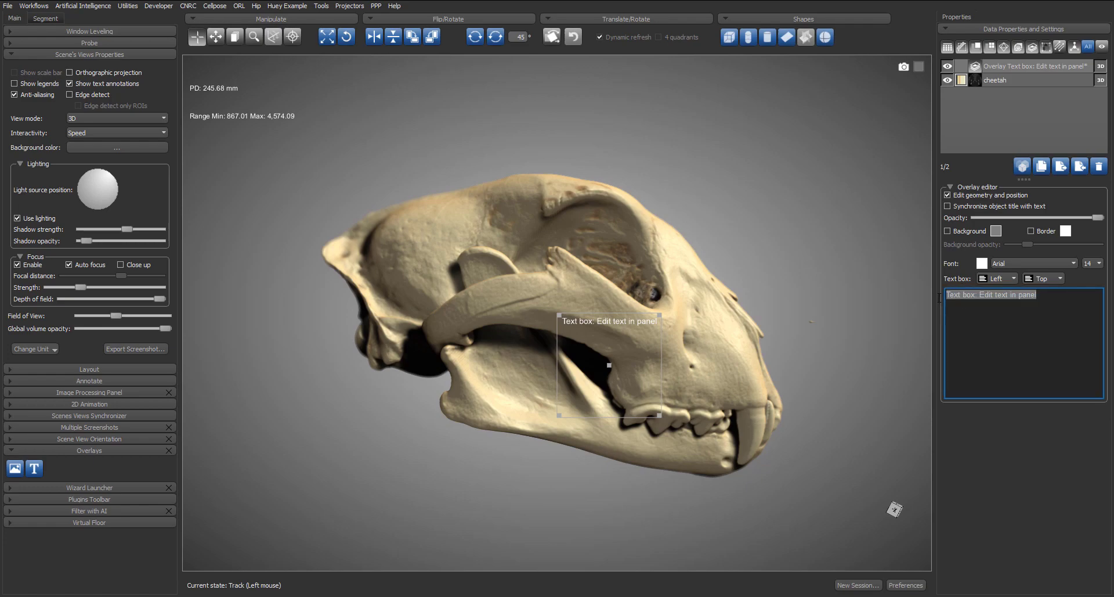
type("The cheetah is a large cat native to Africa and central Iran. It is the fastest land animal, estimated to be capable of running at 80 to 128 km/h with the fastest reliably recorded speeds being 93 and 98 km/h, and as such has several adaptations for speed, including a light build, long thin legs and a long tail")
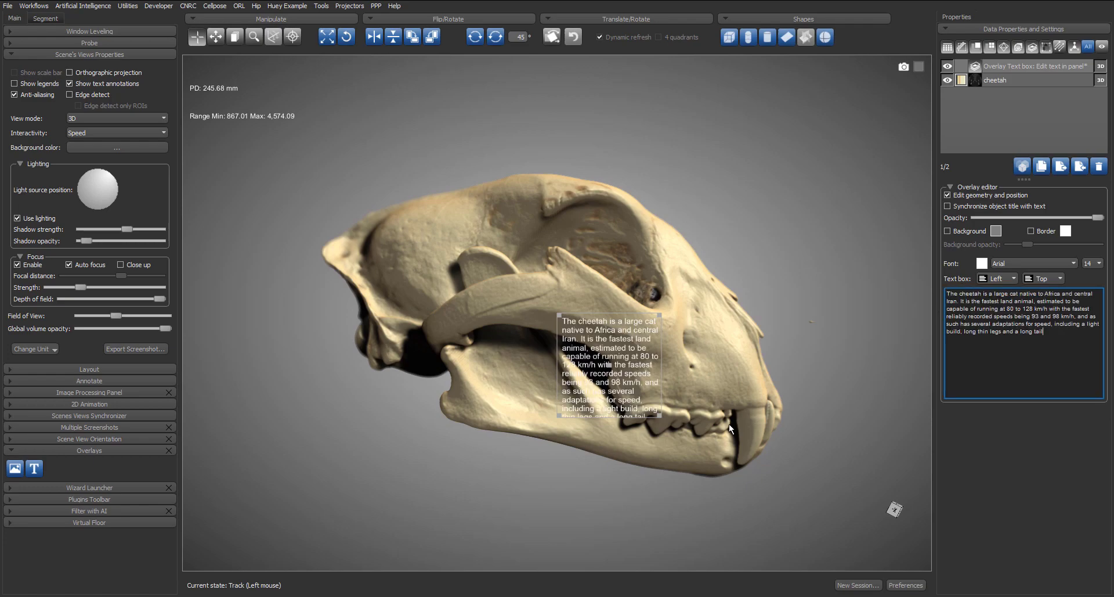
- Widen the cheetah text, place it beside the skull's snout, and add a second text overlay
left_click_drag(659, 416, 723, 440)
left_click_drag(644, 378, 840, 333)
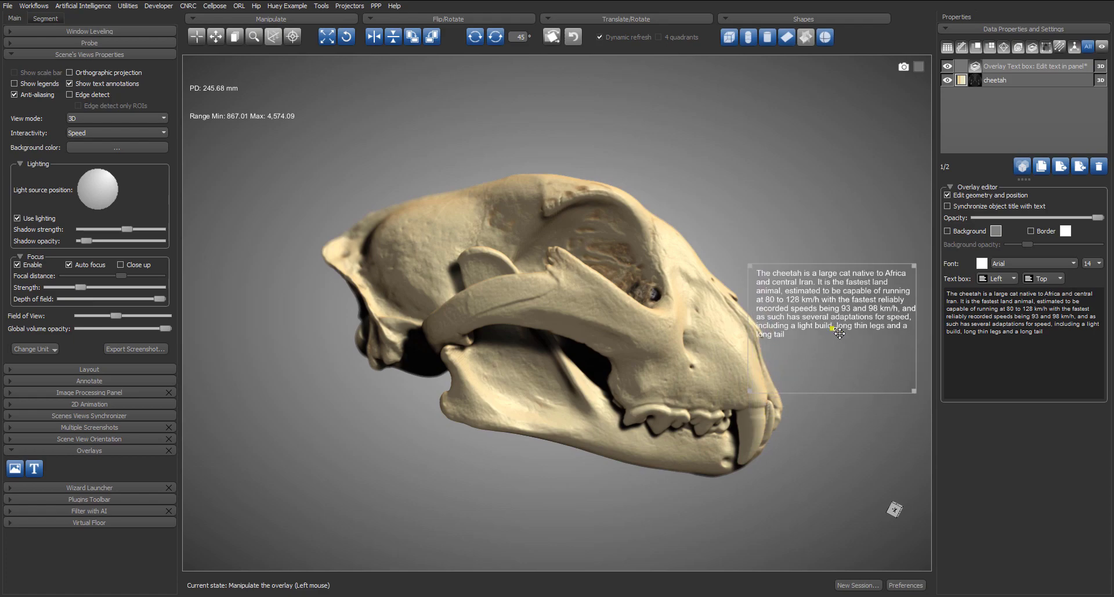
left_click(1027, 100)
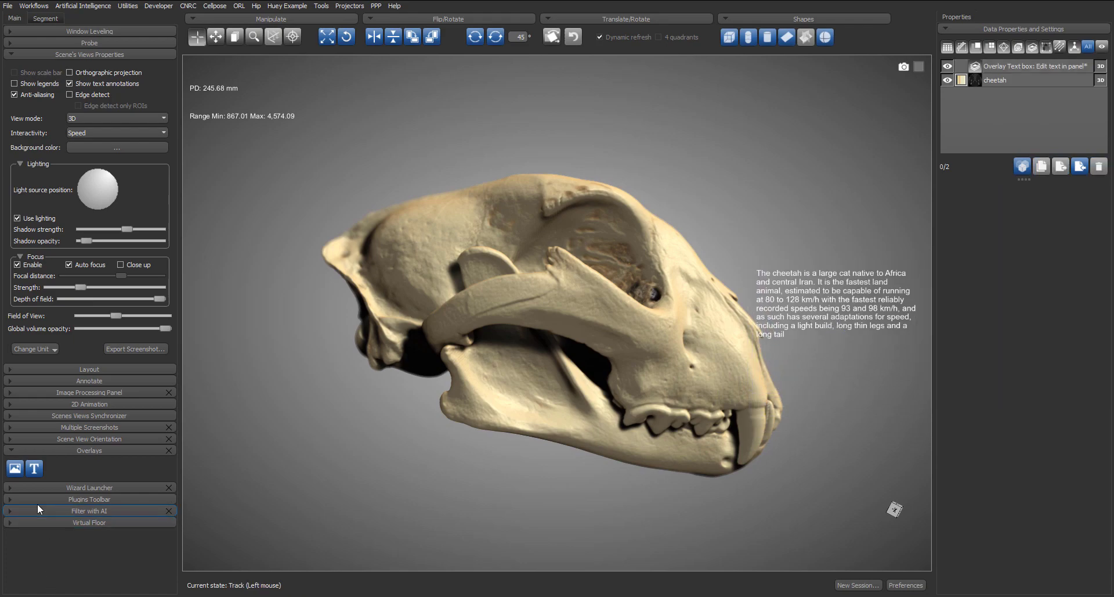
left_click(34, 469)
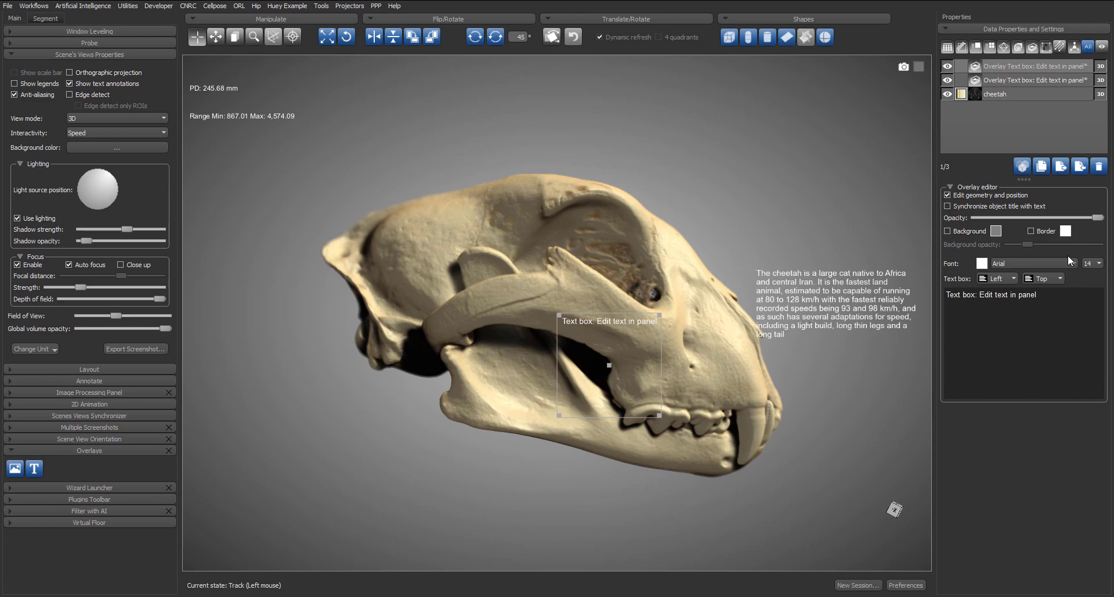
- Paste the cheetah-chase paragraph into the new overlay, enlarge it and place it at lower left
left_click_drag(1044, 297, 940, 297)
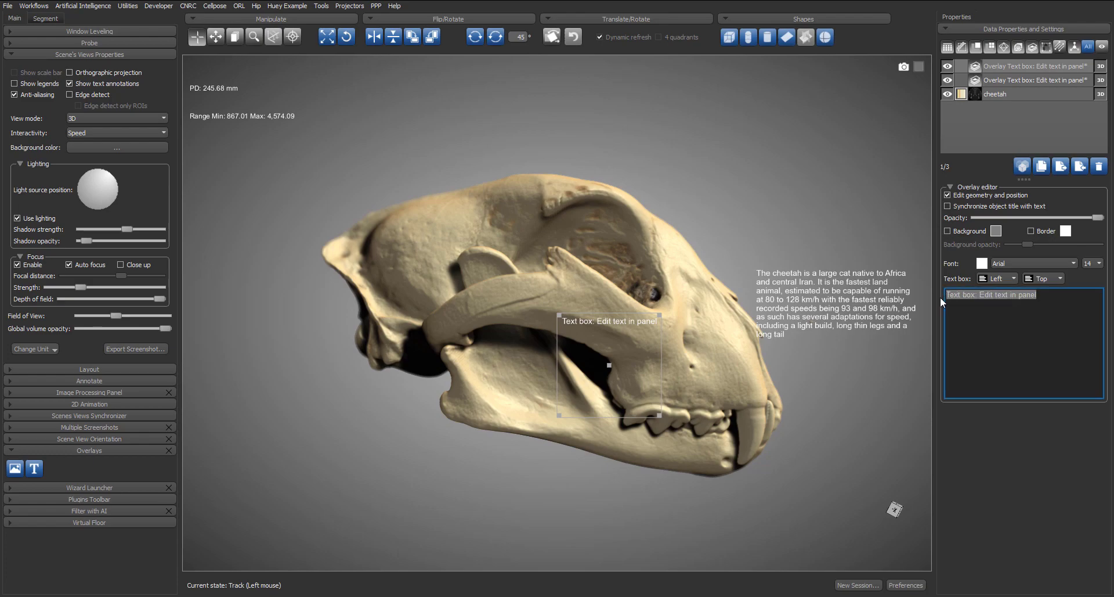
type("A cheetah chase usually lasts less than a minute, and covers just 200-300 metres. At full speed, the cheetah takes three strides a second, covering seven metres per stride - it's not surprising they tire quickly, and conserve energy for much of the time. One study found that cheetahs spent only 12% of their day moving around.")
left_click_drag(658, 416, 725, 441)
left_click_drag(637, 381, 297, 473)
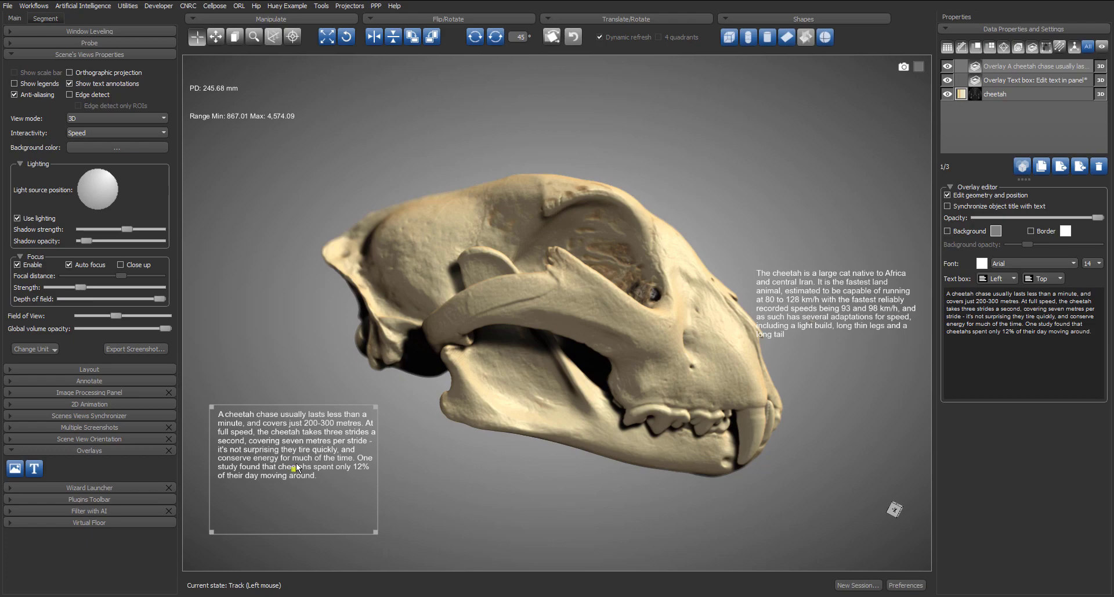
left_click(1065, 118)
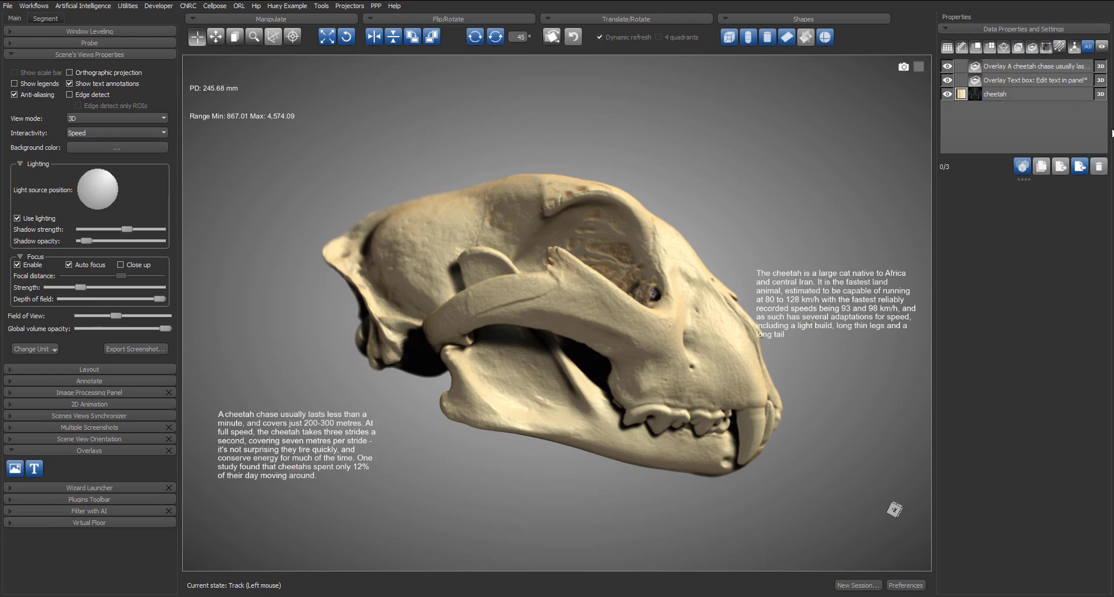
- Add a third text overlay with the pasted acceleration paragraph, widened and moved to upper left
left_click(35, 468)
left_click(1055, 294)
key("ctrl+a")
type("They can go from nought to 60mph in three seconds flat. Their claws work rather like studs on football boots for extra grip when sprinting, while their long, muscular tail acts as a rudder, helping them make sharp turns, while chasing prey such as antelope or hares.")
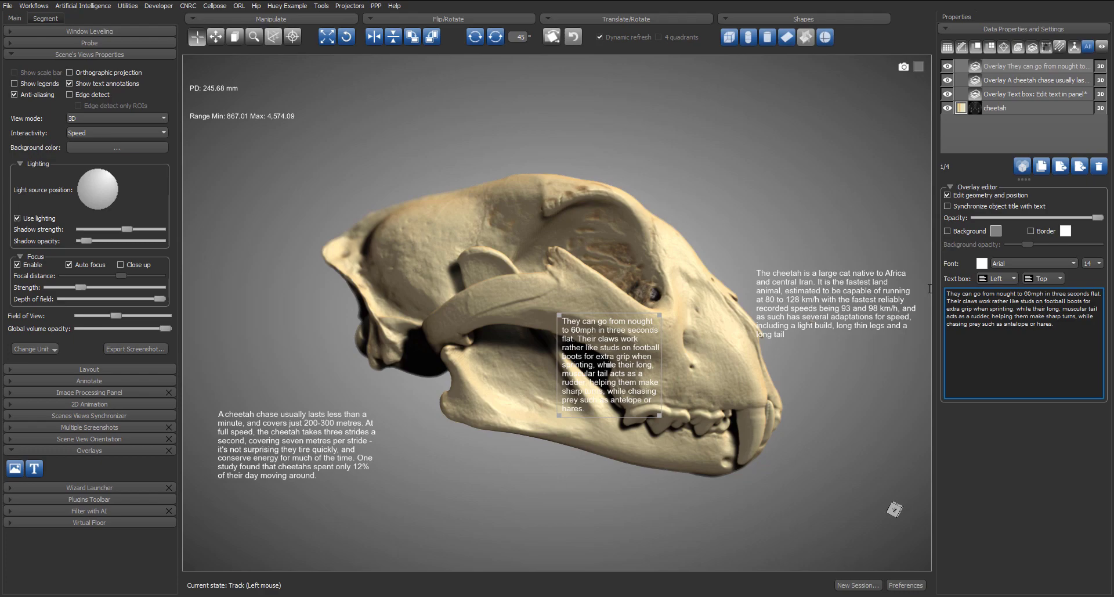
left_click_drag(659, 414, 705, 428)
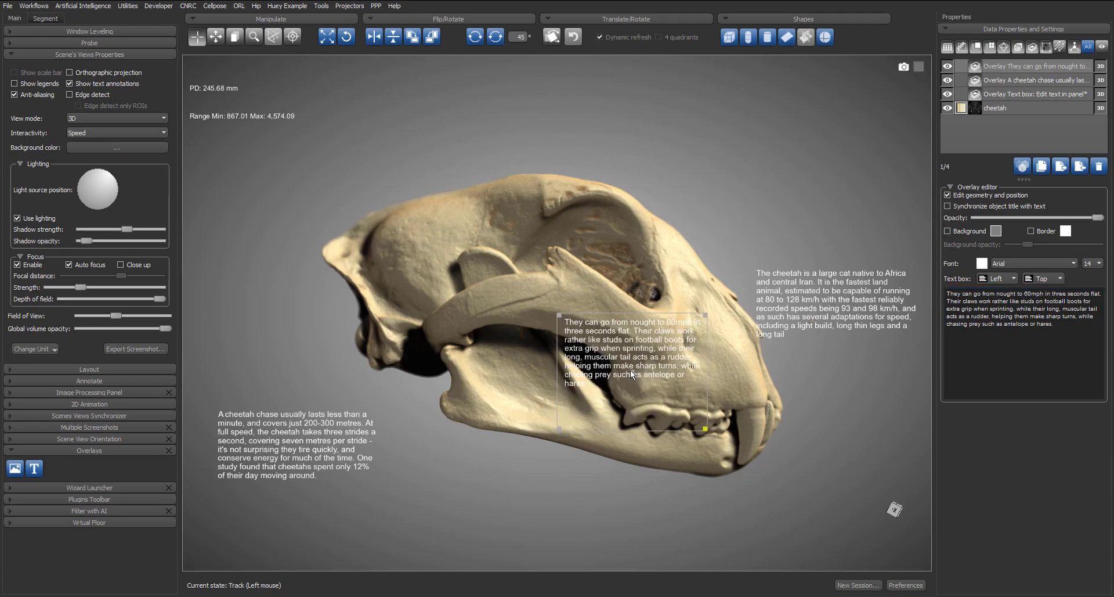
left_click_drag(632, 371, 284, 193)
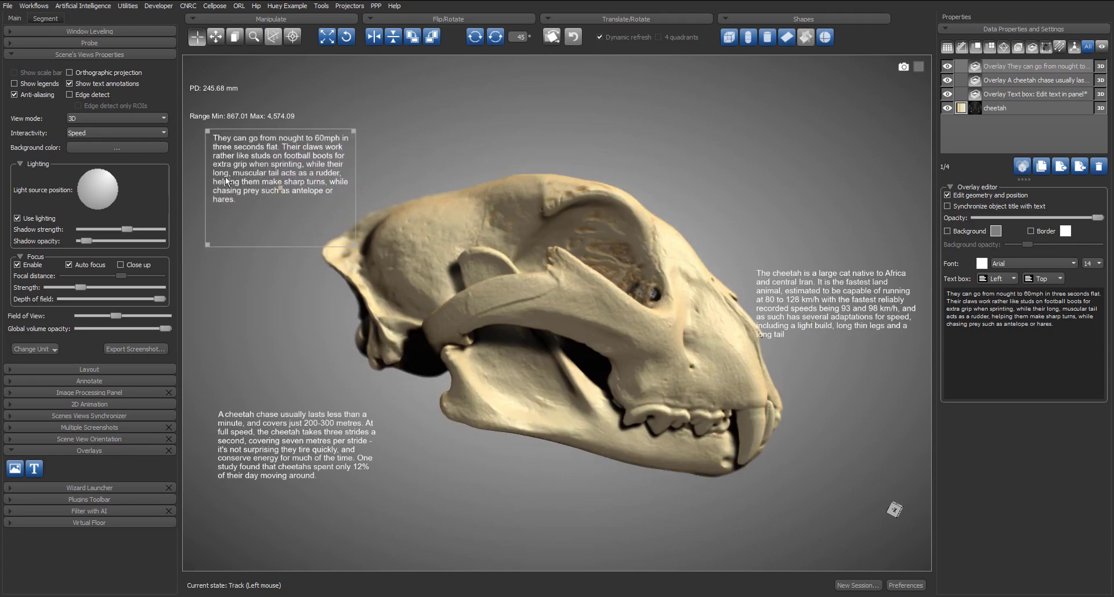
- Hide the PD and range text annotations and push the acceleration text into the top-left corner
left_click(123, 86)
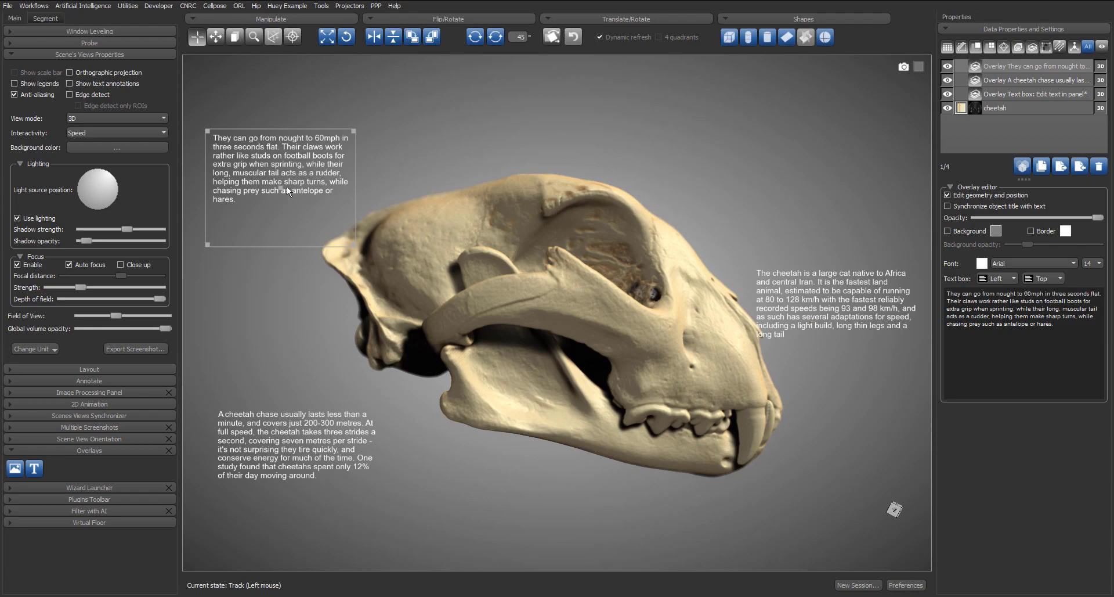
left_click_drag(282, 184, 272, 120)
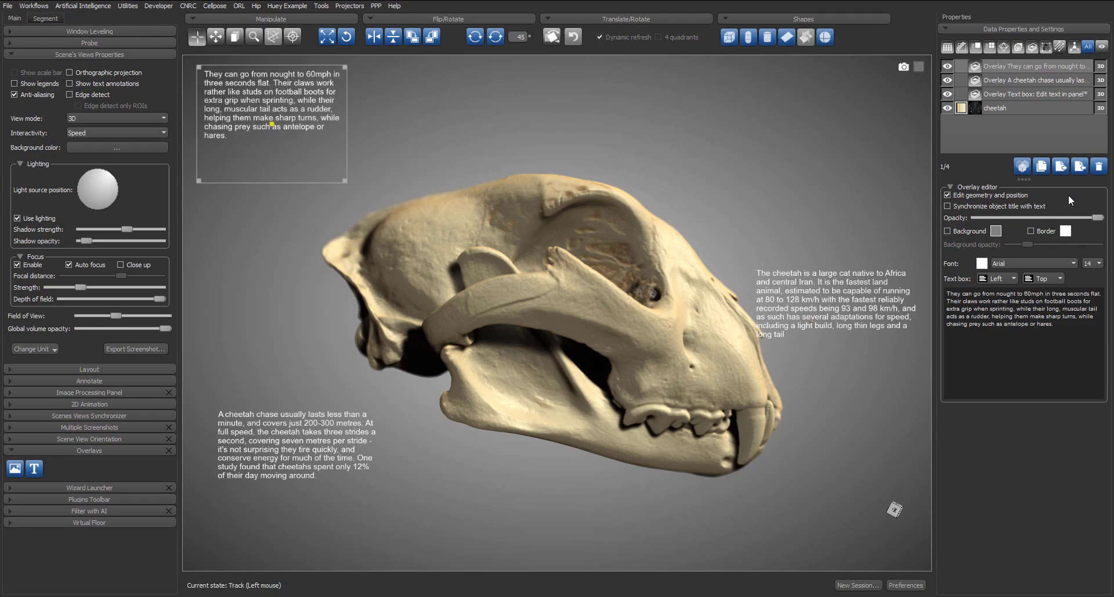
left_click(1051, 139)
left_click(17, 469)
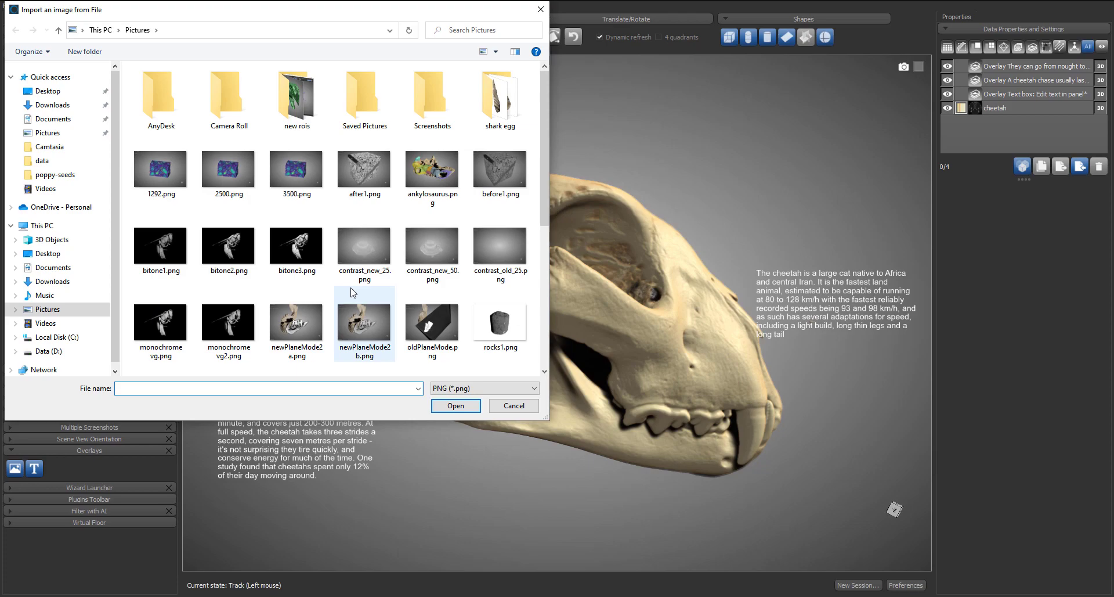
- Import the JPEG photo 9374623_orig.jpg as an image overlay
scroll(357, 308, "down", 3)
scroll(353, 292, "down", 1)
left_click(526, 388)
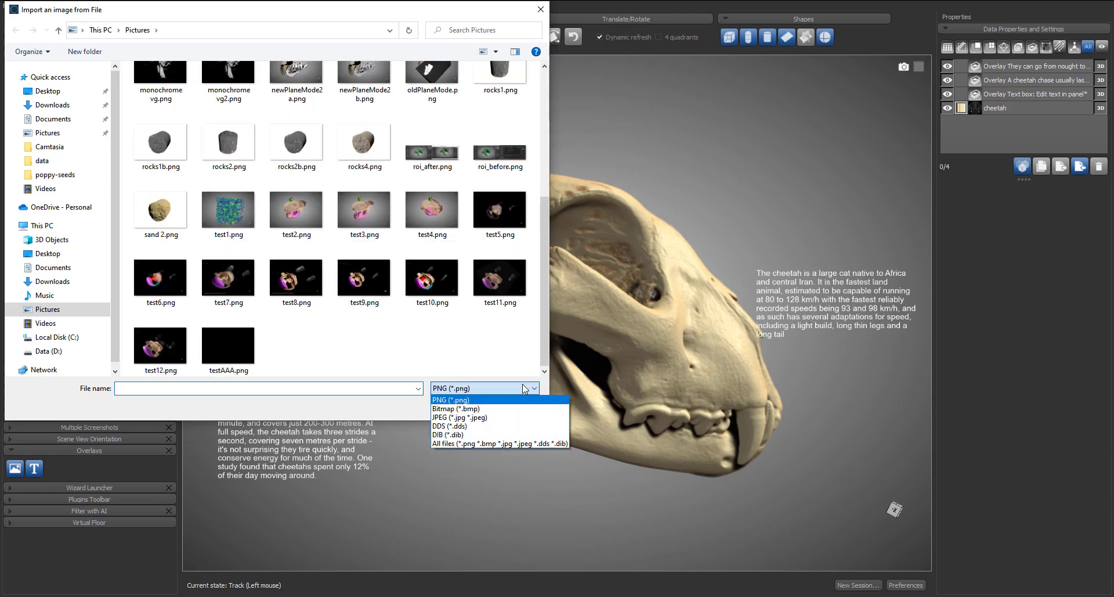
left_click(508, 418)
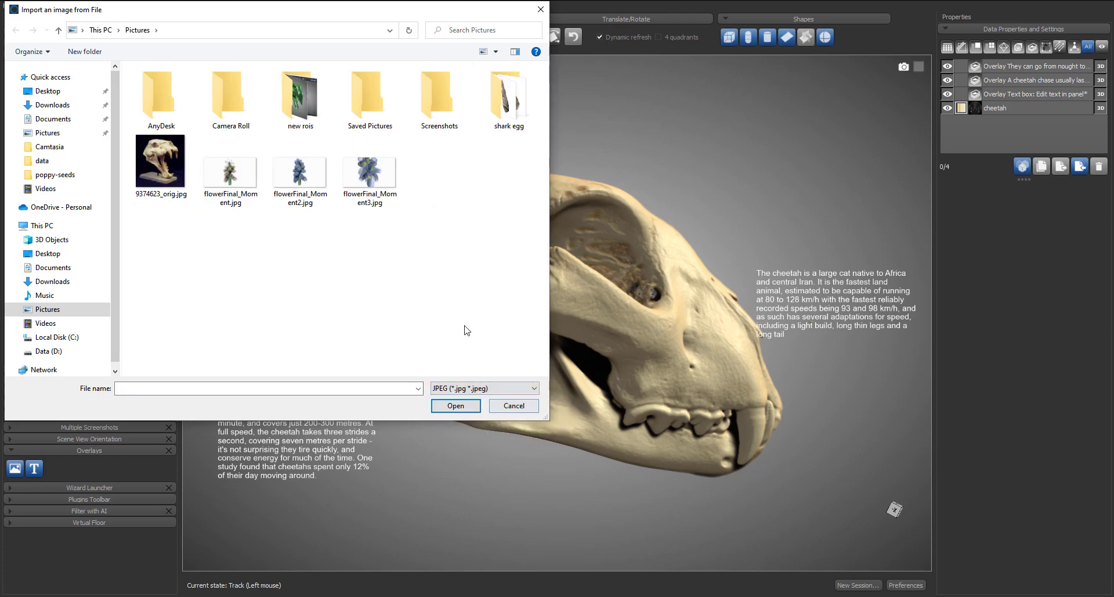
double_click(166, 178)
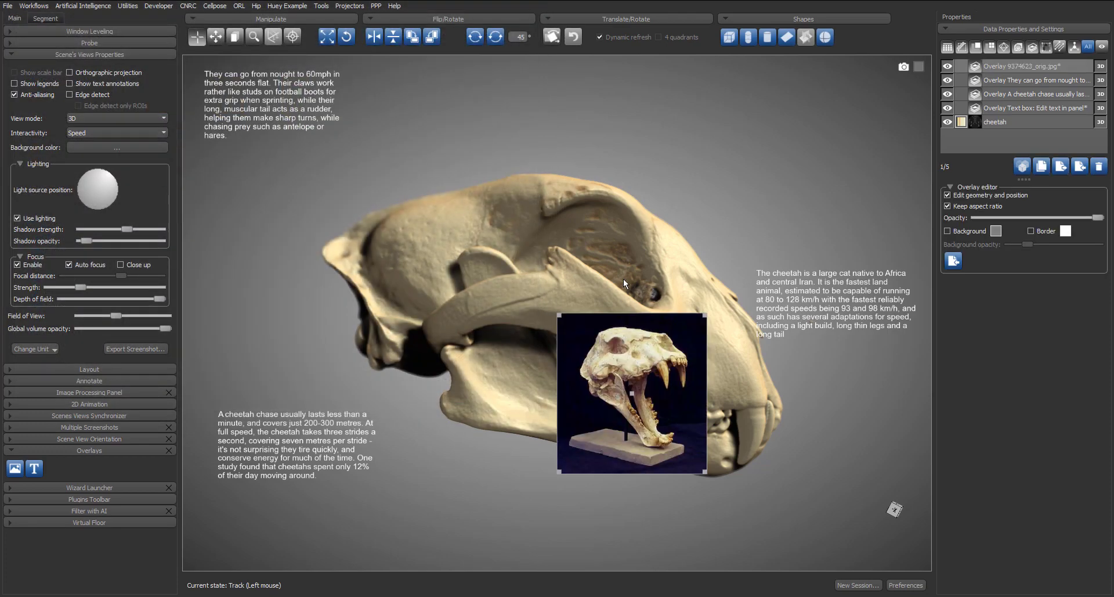
- Place the skull photo at upper right and turn the skull to face more frontally
left_click_drag(641, 394, 793, 163)
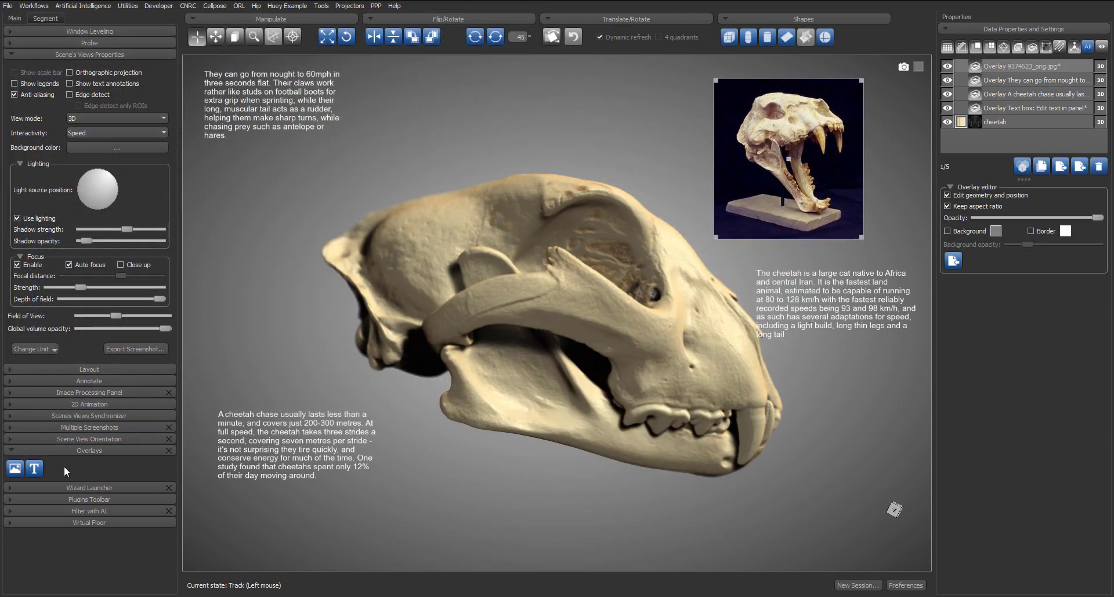
left_click(1033, 142)
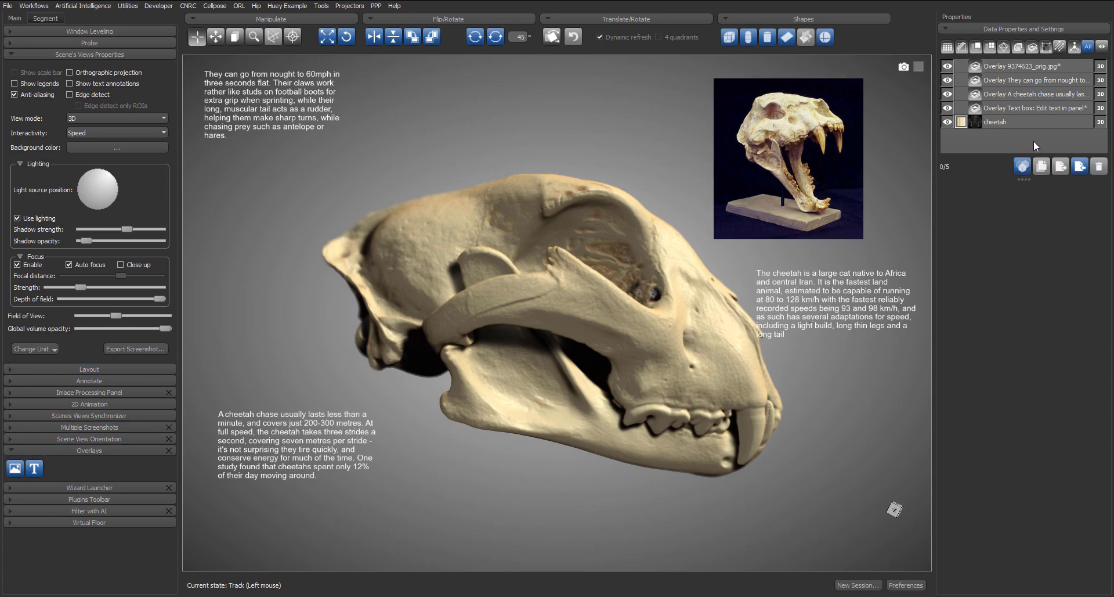
left_click_drag(702, 312, 518, 366)
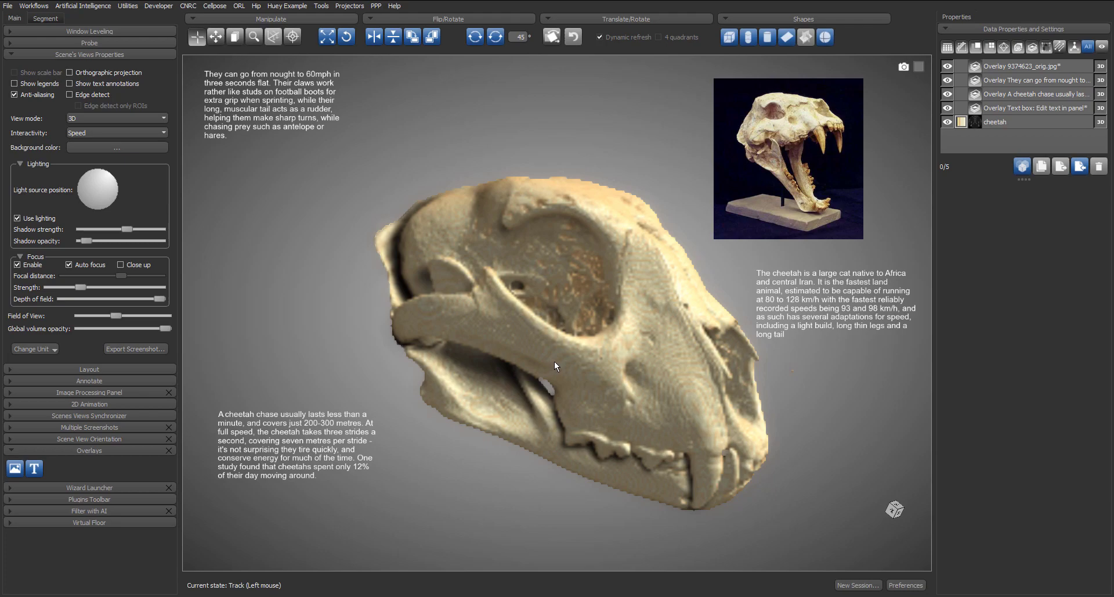
left_click_drag(555, 364, 555, 350)
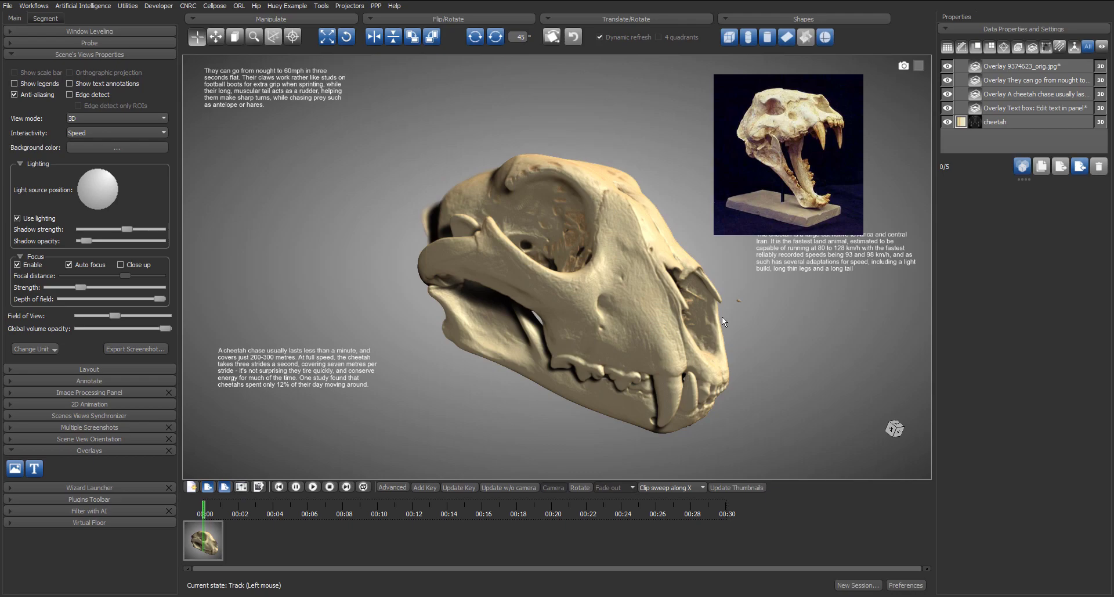
- Open the Opacity Console for the cheetah dataset and set the Text box overlay to 0%
left_click(1044, 124)
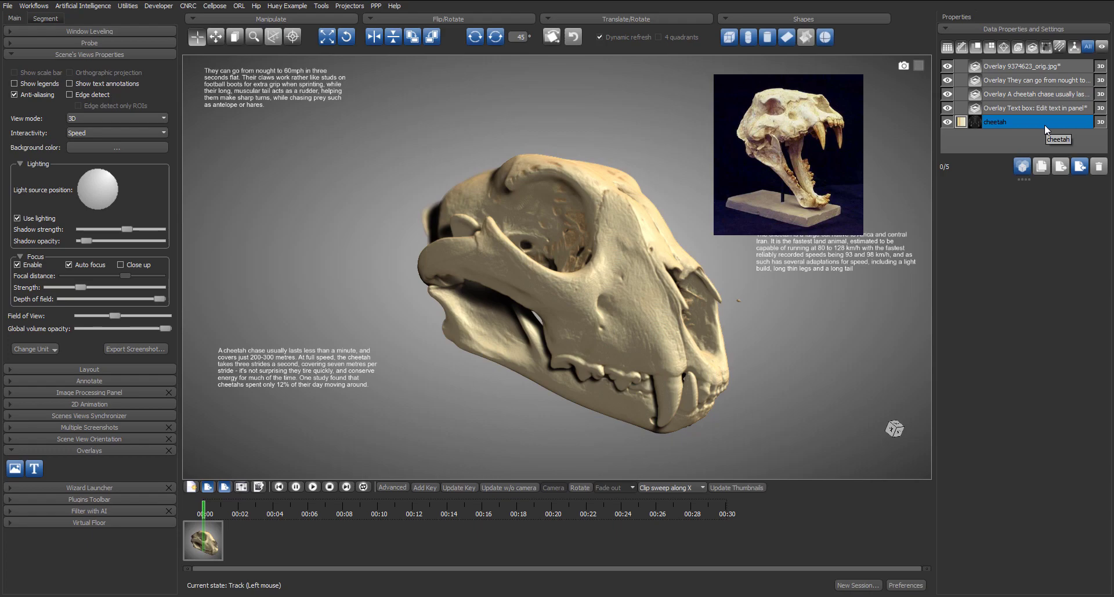
left_click(1023, 166)
left_click_drag(666, 287, 604, 291)
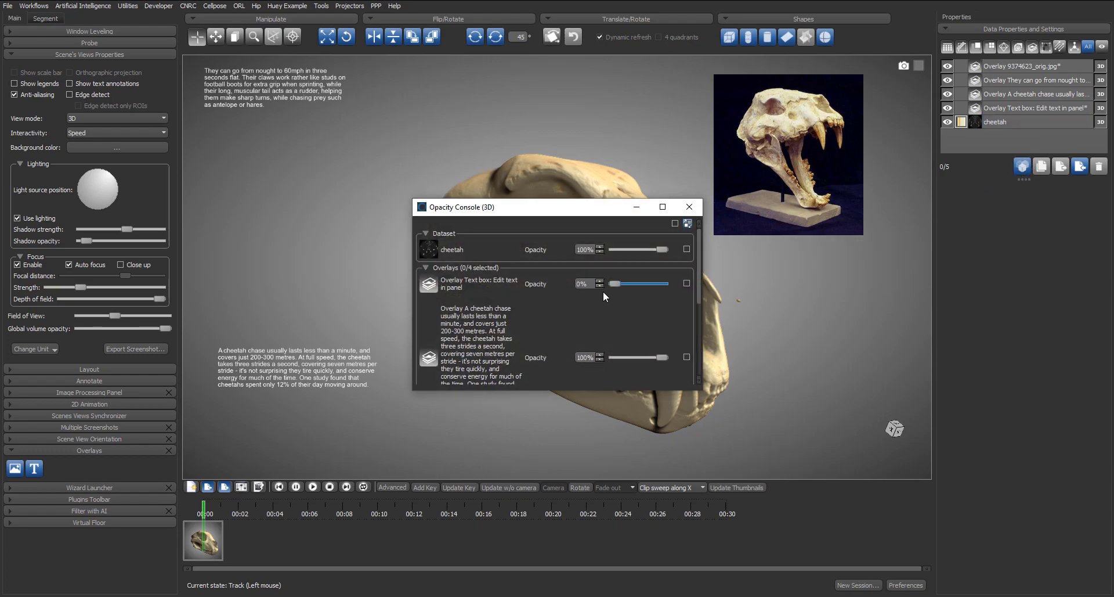
left_click_drag(694, 391, 688, 525)
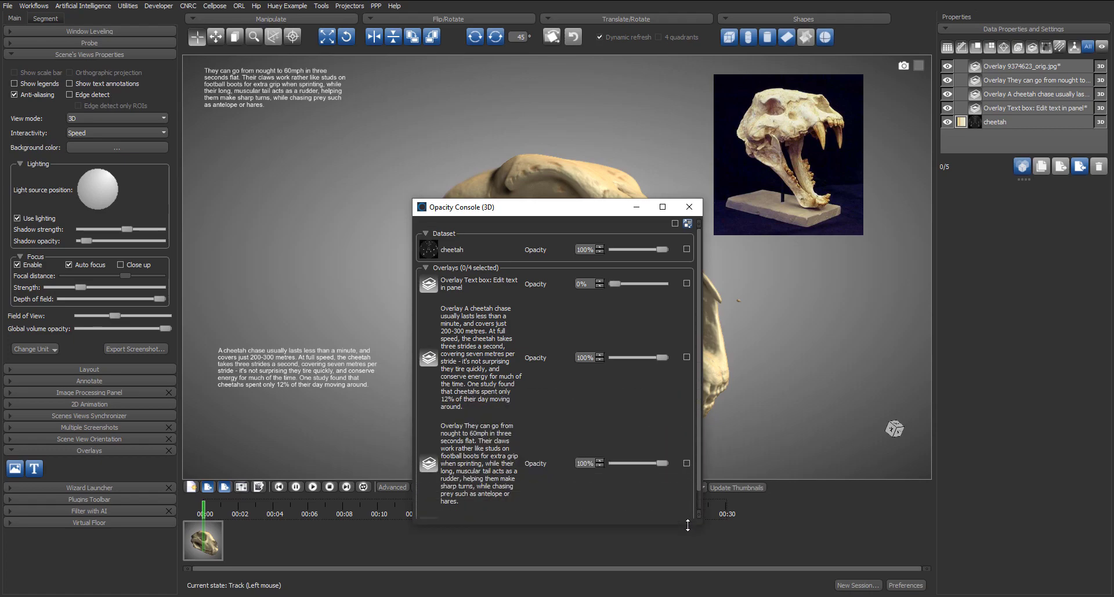
left_click_drag(703, 448, 827, 427)
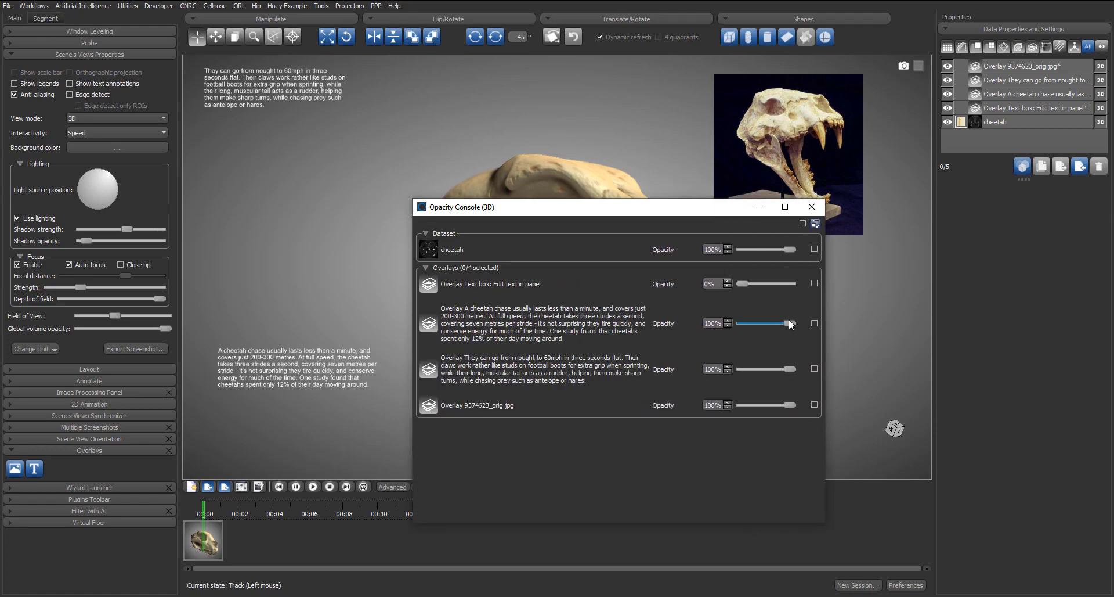
- Set the chase text, 'They can go' text and skull photo overlays to 0%, and move the console aside
left_click_drag(788, 323, 724, 328)
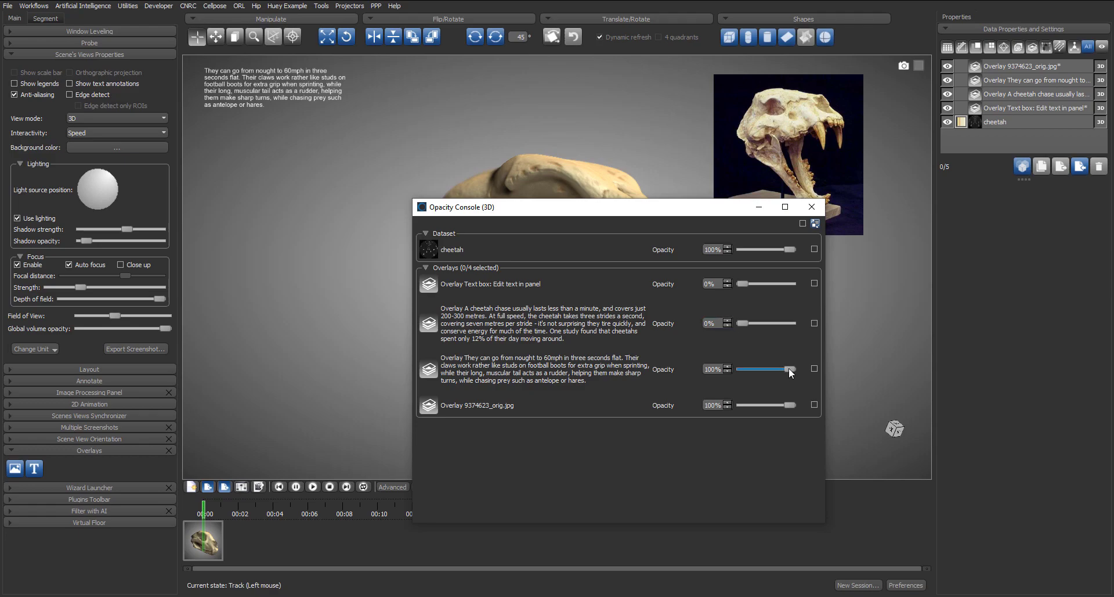
left_click_drag(789, 369, 726, 371)
left_click_drag(789, 404, 723, 412)
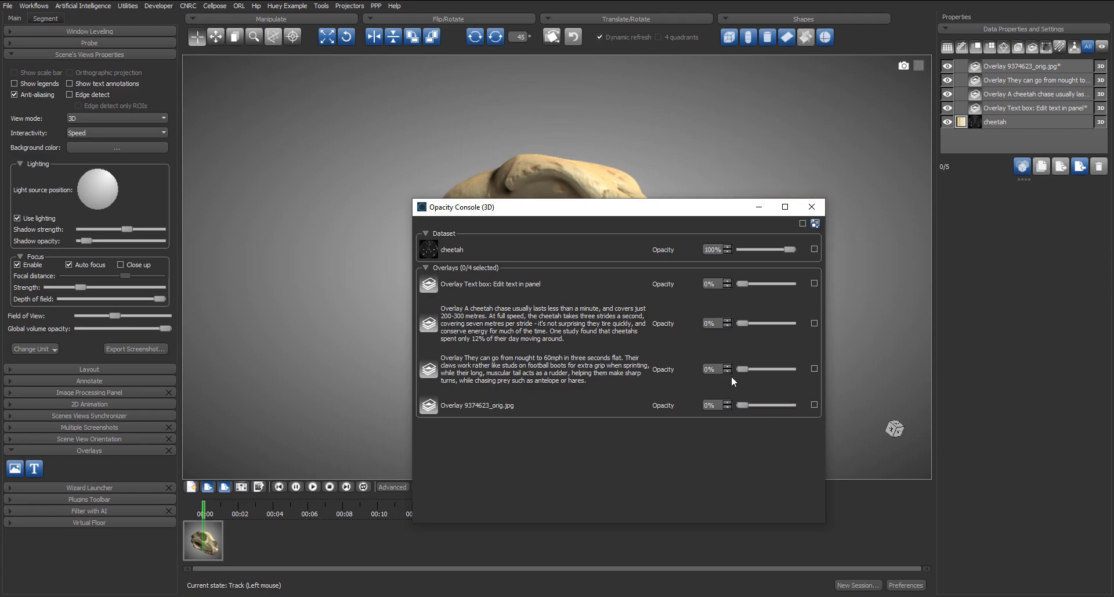
left_click_drag(708, 522, 727, 426)
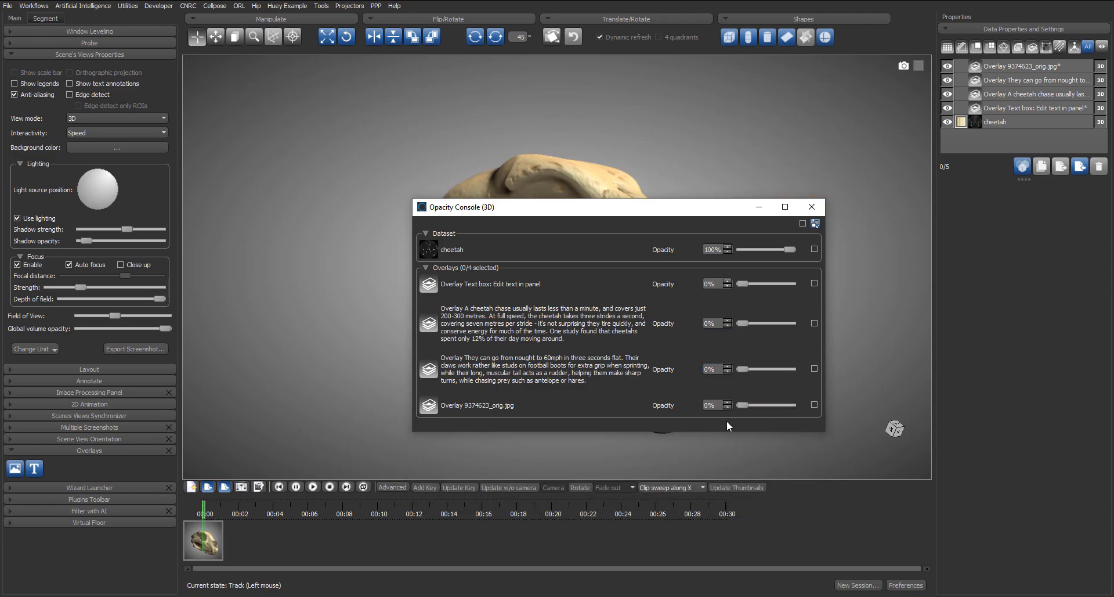
left_click_drag(705, 213, 947, 374)
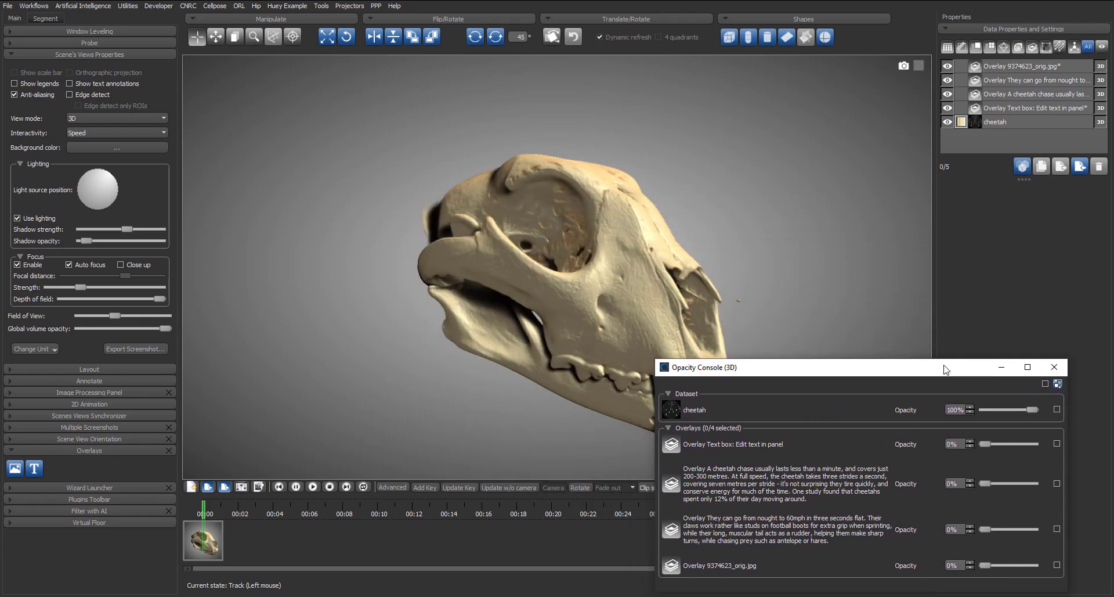
left_click(204, 537)
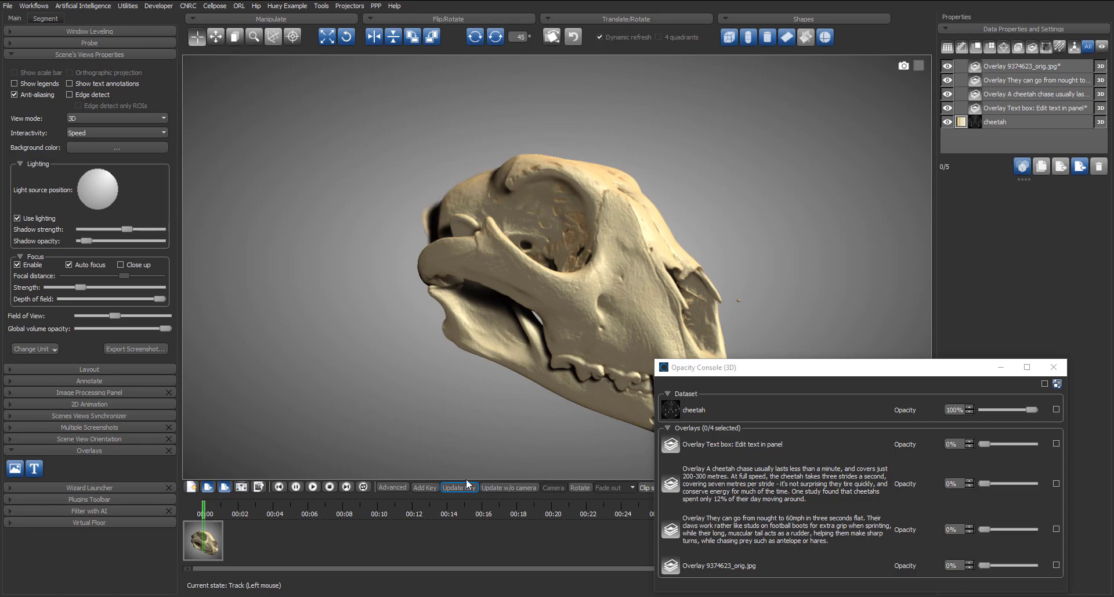
- Re-pose the skull, show the Text box overlay at 100%, and add a keyframe at 00:06
left_click_drag(669, 315, 462, 329)
left_click_drag(983, 444, 1072, 442)
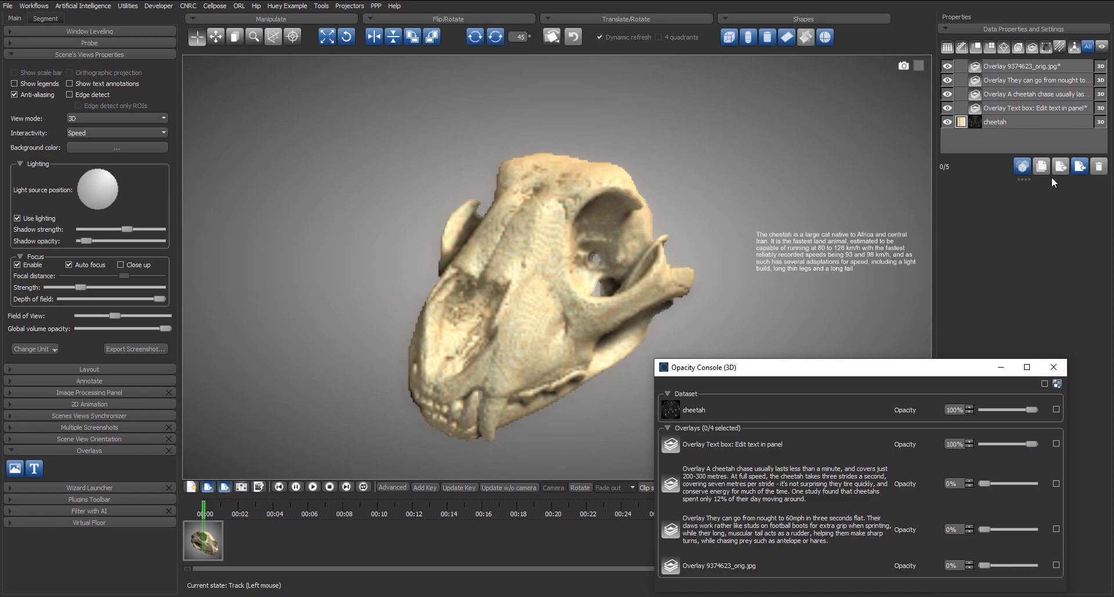
left_click(425, 487)
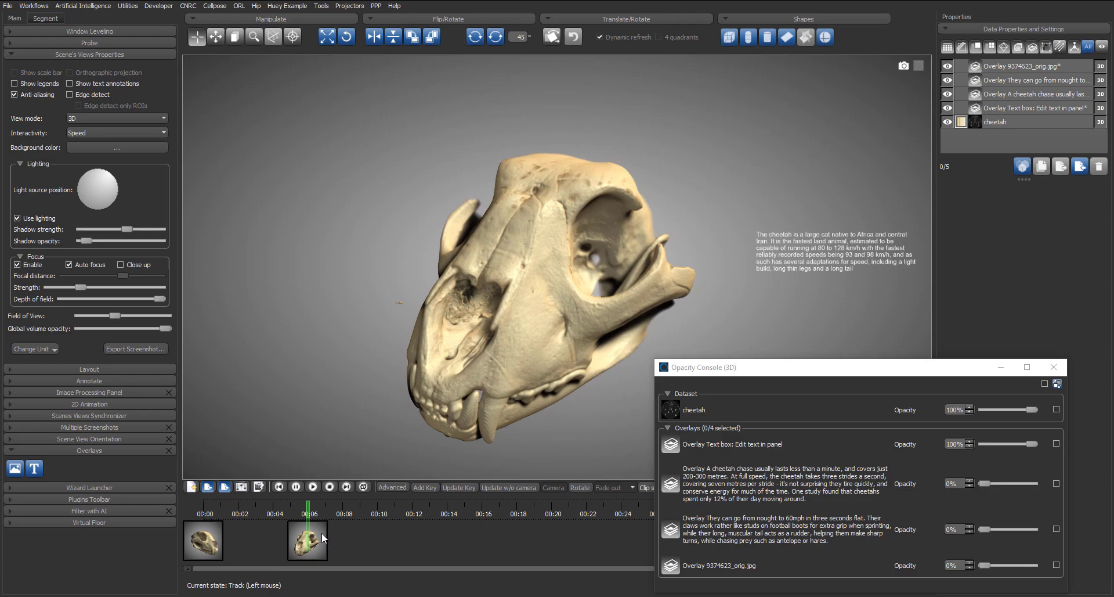
- Turn the skull to a side view and raise the cheetah-chase text to 100% opacity
left_click_drag(822, 372, 852, 348)
left_click_drag(662, 371, 640, 331)
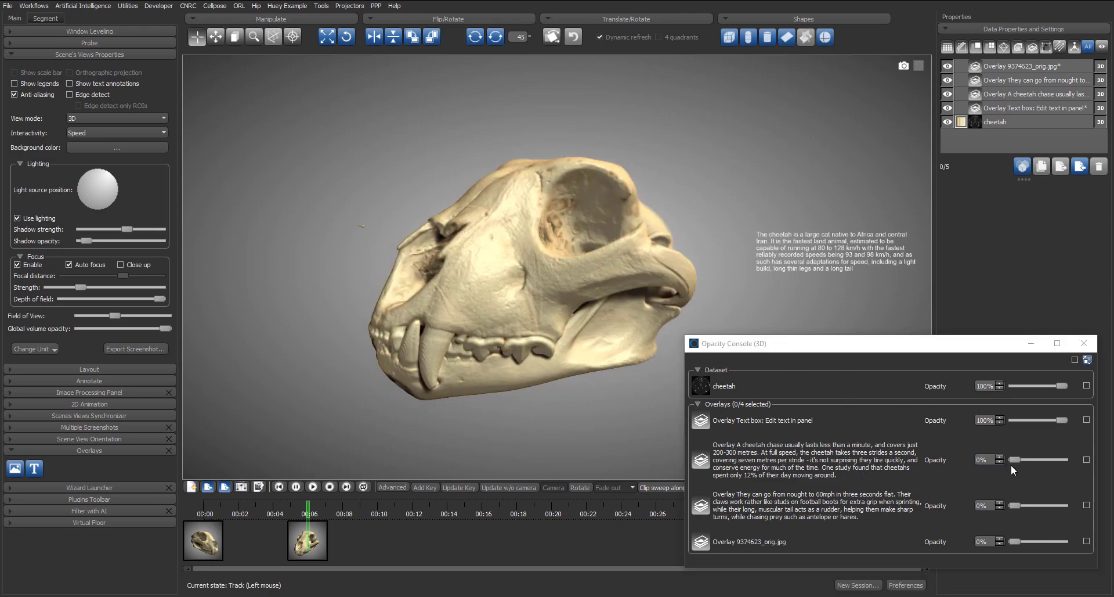
left_click_drag(1011, 464, 1068, 454)
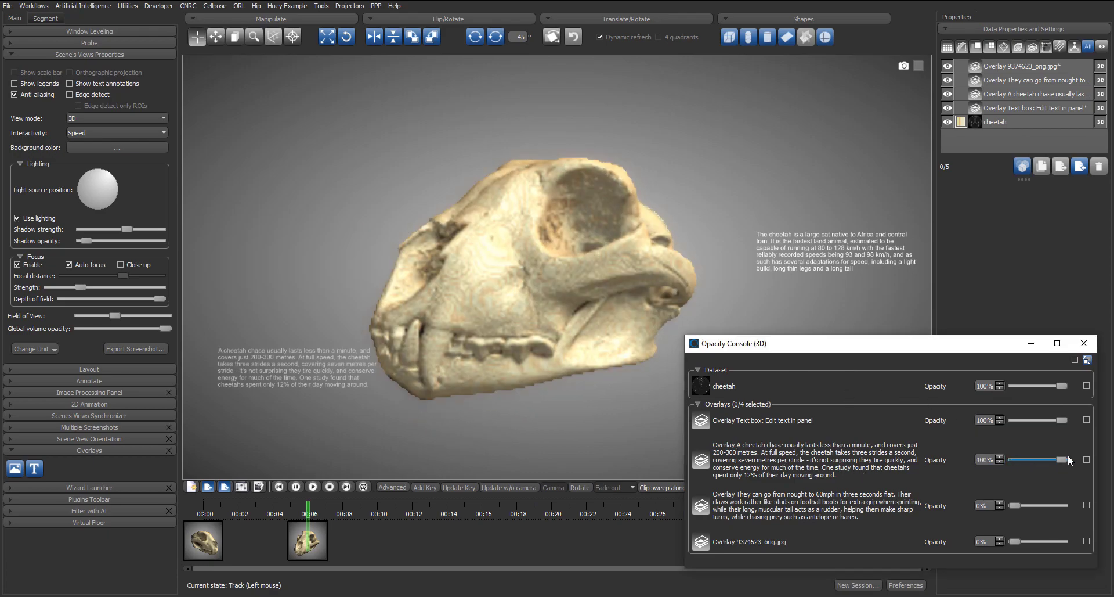
- Add a keyframe at about 00:09, then rotate the skull slightly and change the light direction
left_click(426, 490)
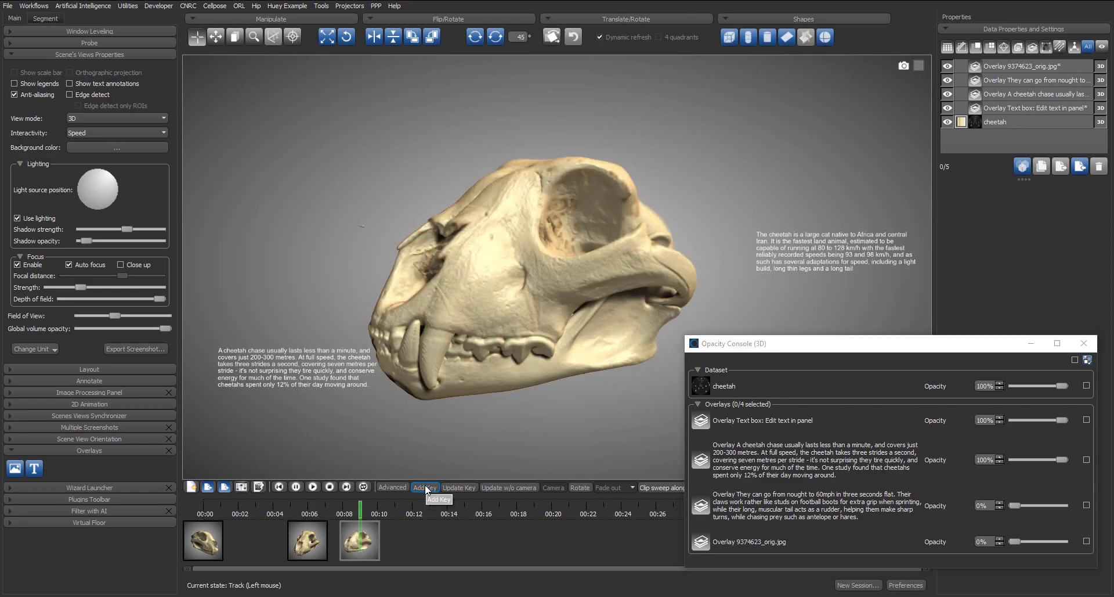
mouse_move(536, 355)
left_mouse_down()
mouse_move(549, 350)
mouse_move(484, 278)
mouse_move(570, 391)
mouse_move(593, 444)
mouse_move(565, 409)
left_mouse_up()
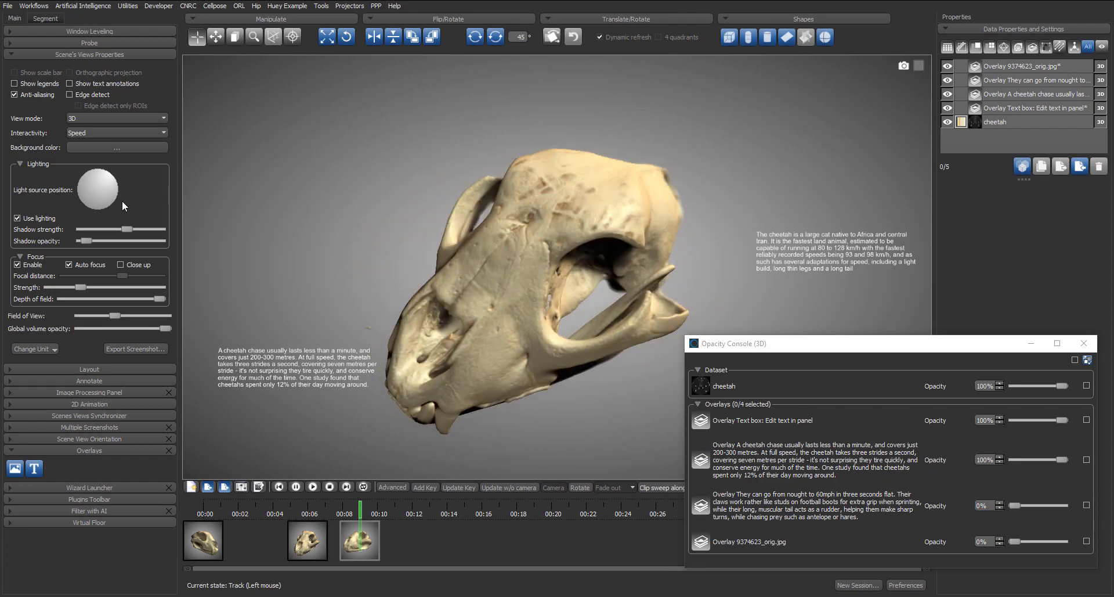
left_click_drag(107, 186, 128, 190)
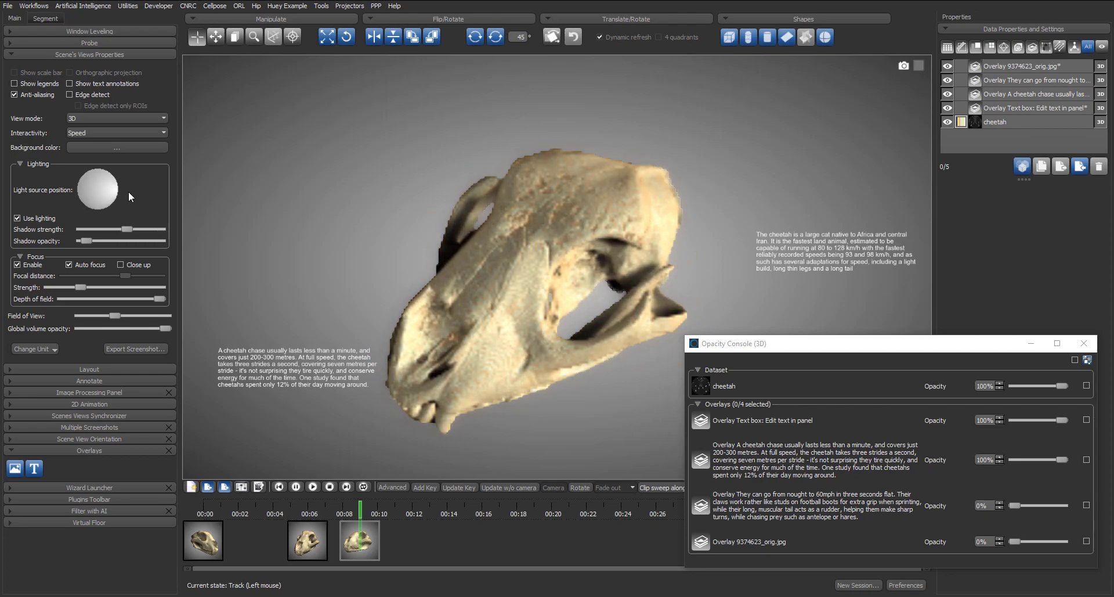
- Show the 'They can go' text at 100%, add a 00:12 keyframe, and restore the photo to 100%
left_click_drag(1015, 504, 1083, 505)
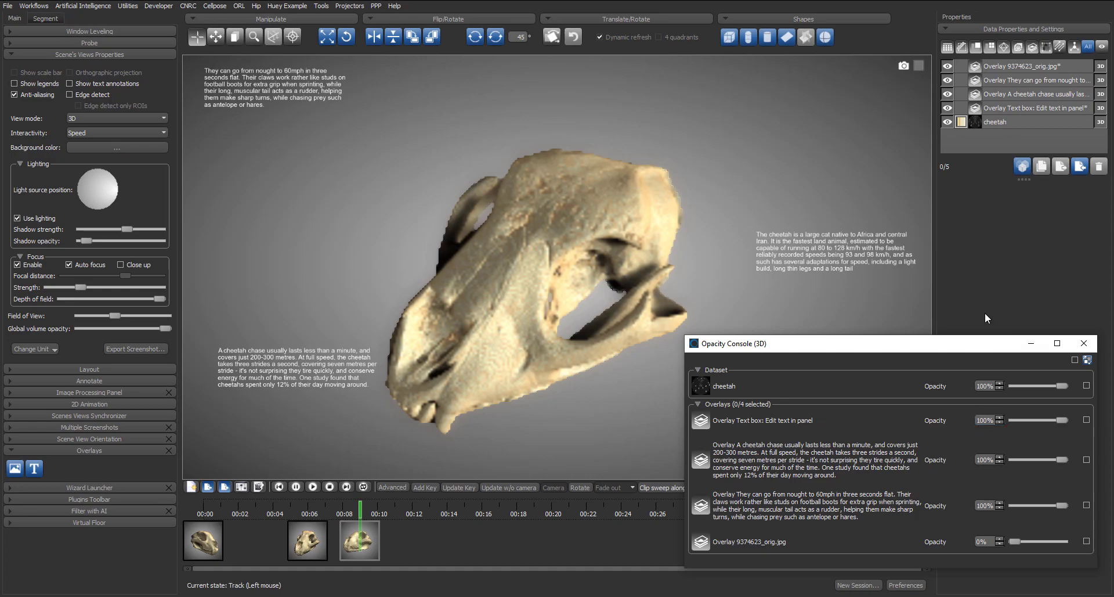
left_click(426, 487)
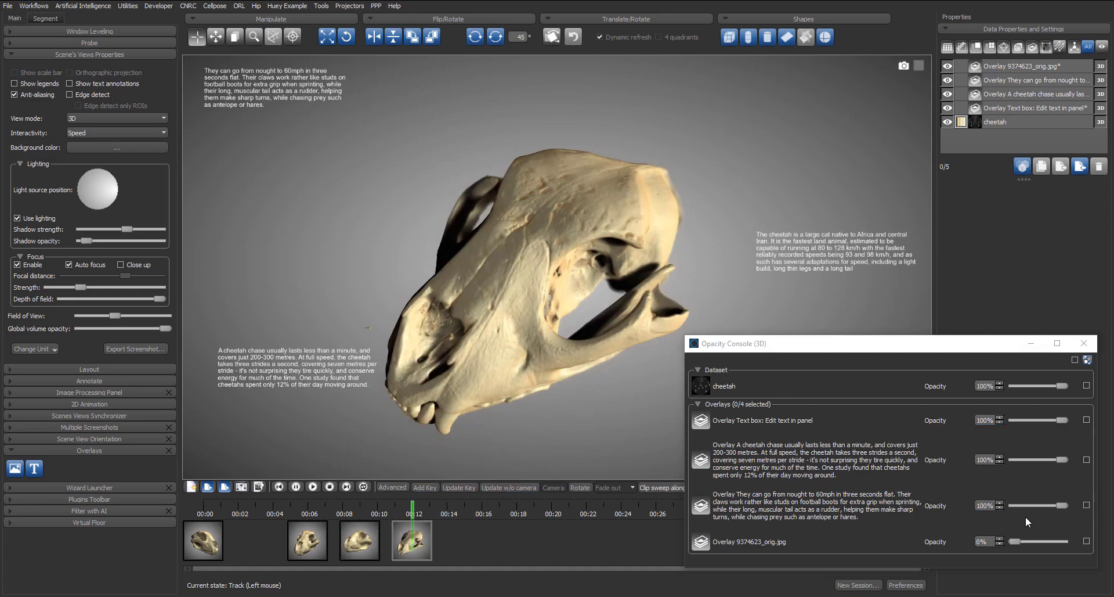
left_click_drag(1015, 540, 1071, 538)
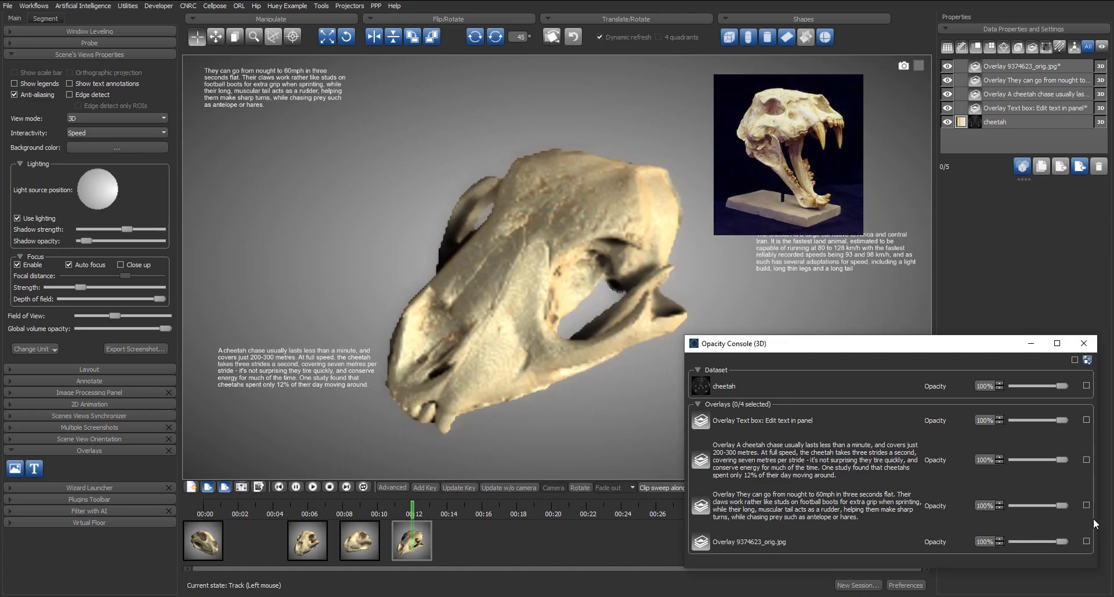
- Select the skull photo overlay and nudge it slightly upward in the top-right corner
left_click(1020, 123)
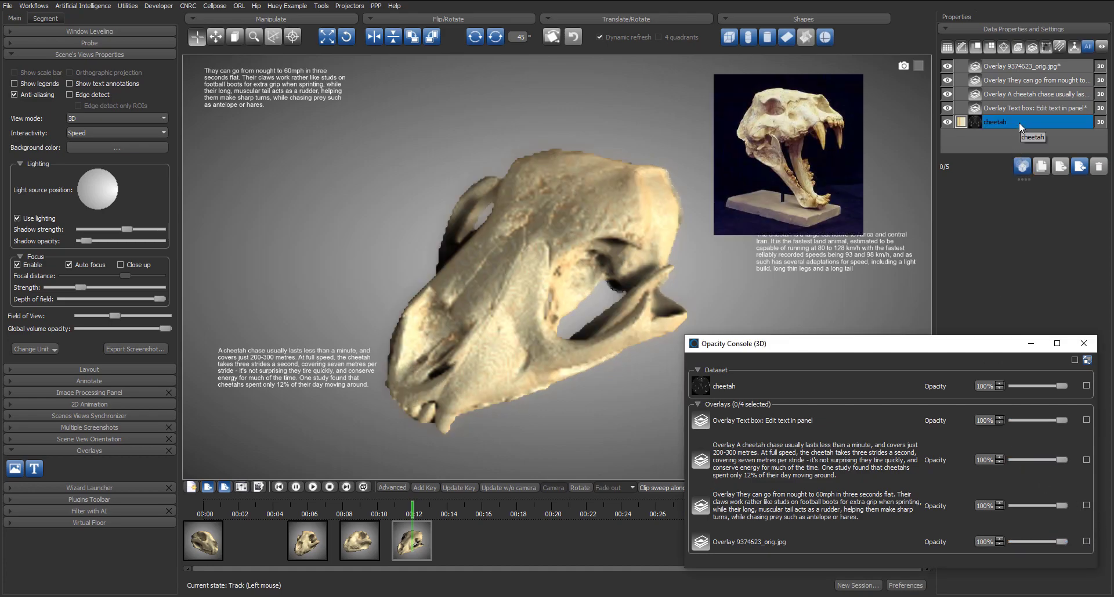
left_click(1026, 67)
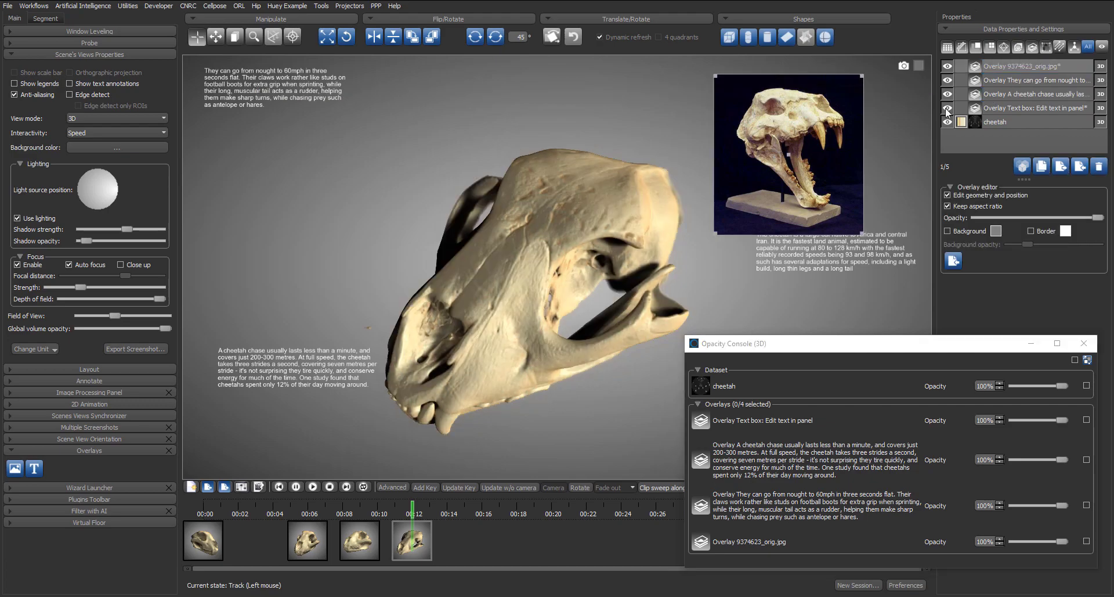
left_click_drag(788, 154, 791, 144)
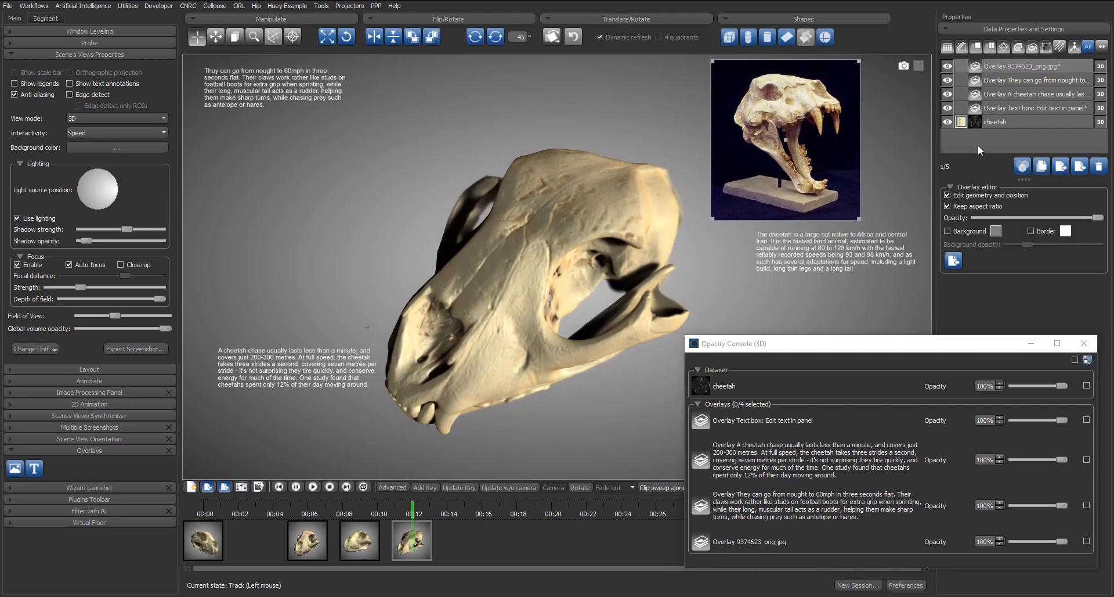
left_click(1010, 134)
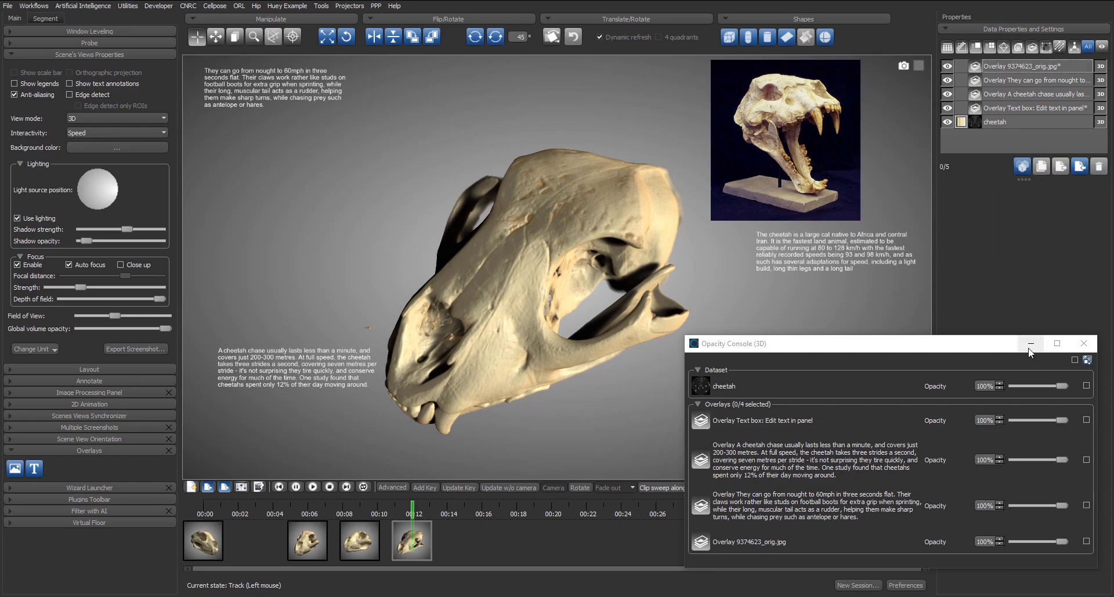
- Add a keyframe at about 00:15 and scrub the time marker back to preview the animation
left_click(429, 488)
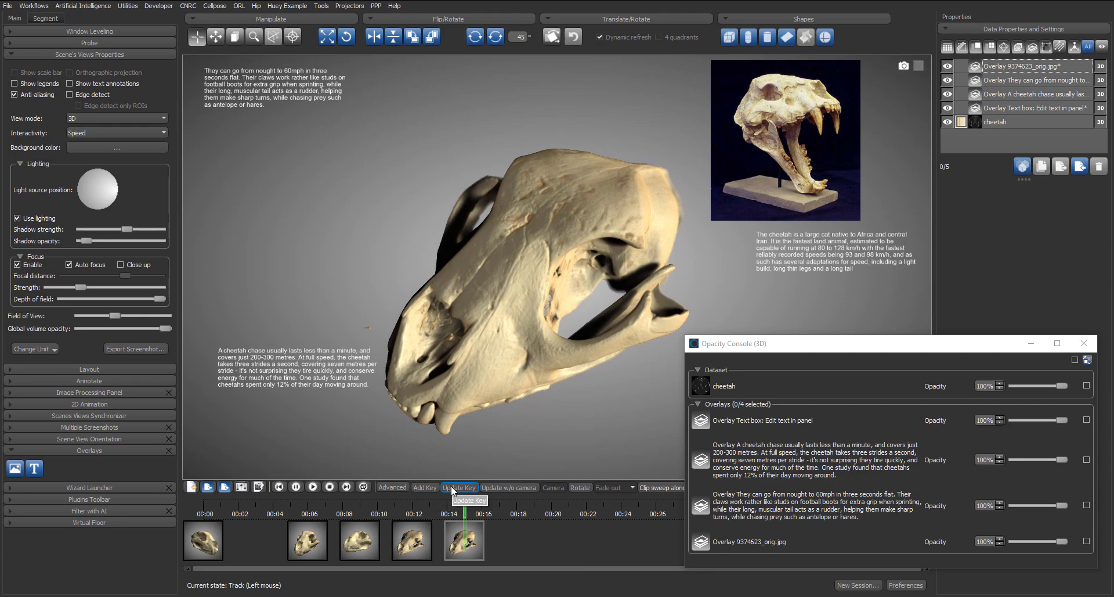
mouse_move(464, 514)
left_mouse_down()
mouse_move(207, 513)
mouse_move(339, 535)
mouse_move(485, 511)
left_mouse_up()
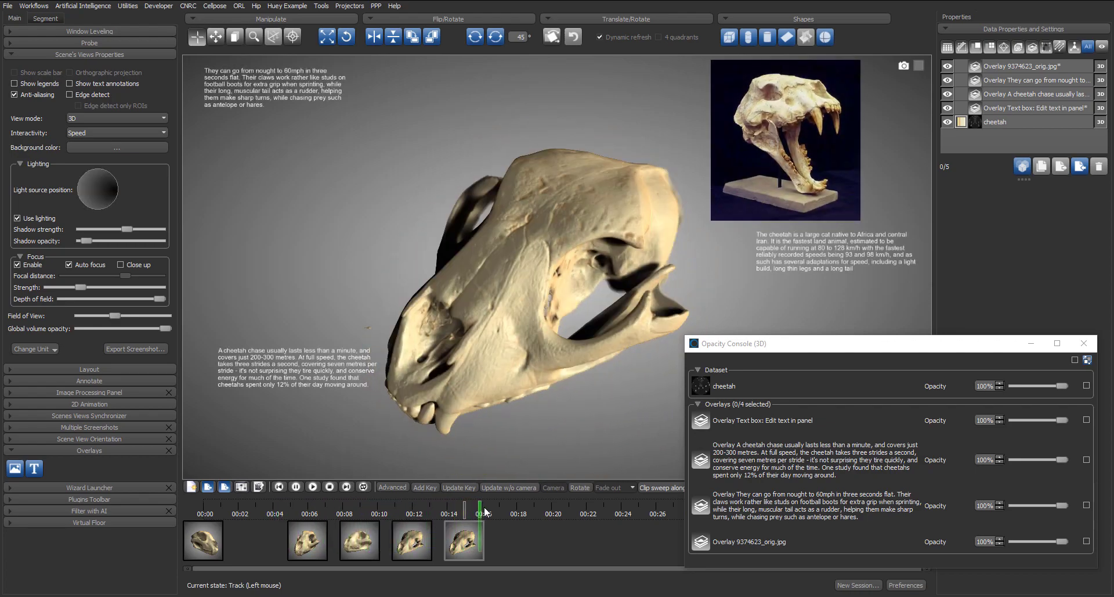